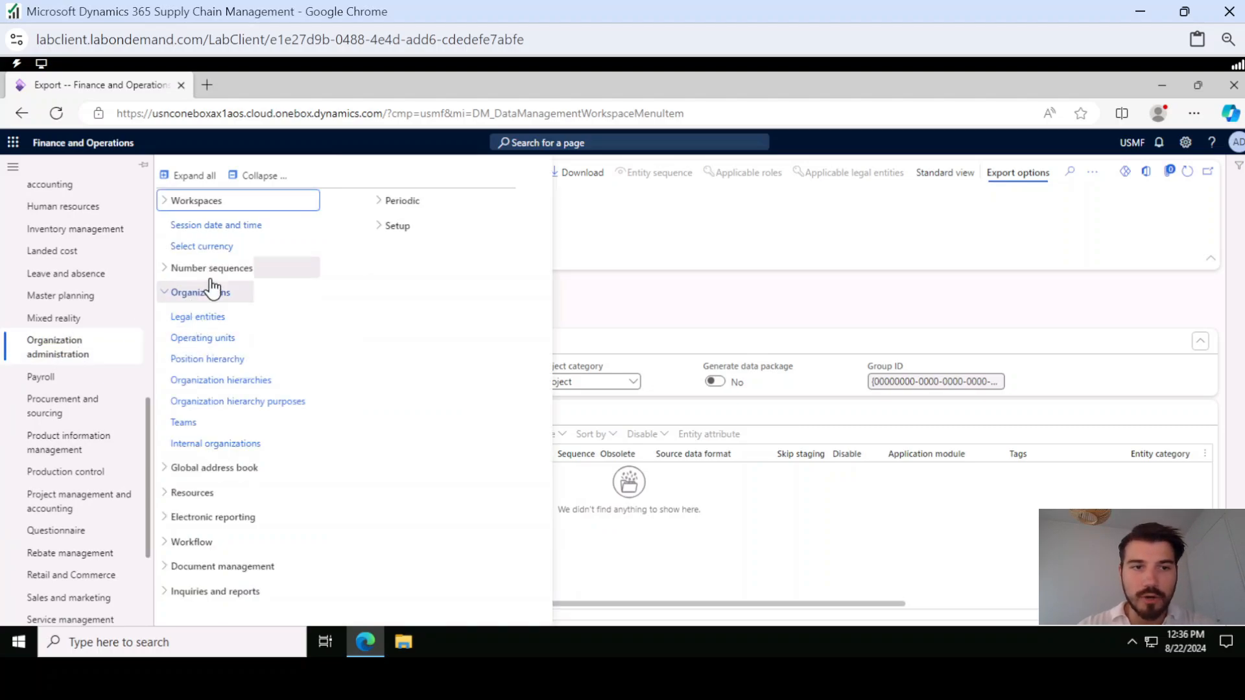
Open the Legal entities page and create a legal entity named TEST OKAN with company code F774 and country/region USA
click(200, 325)
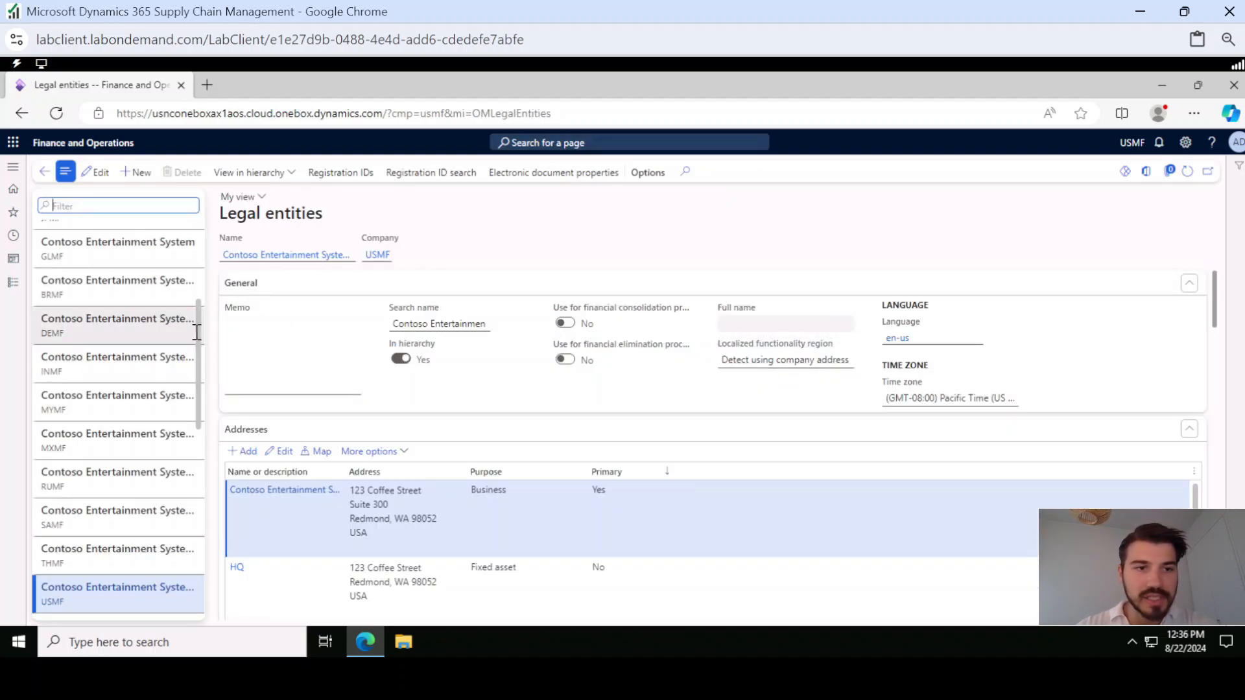
drag(199, 308, 208, 217)
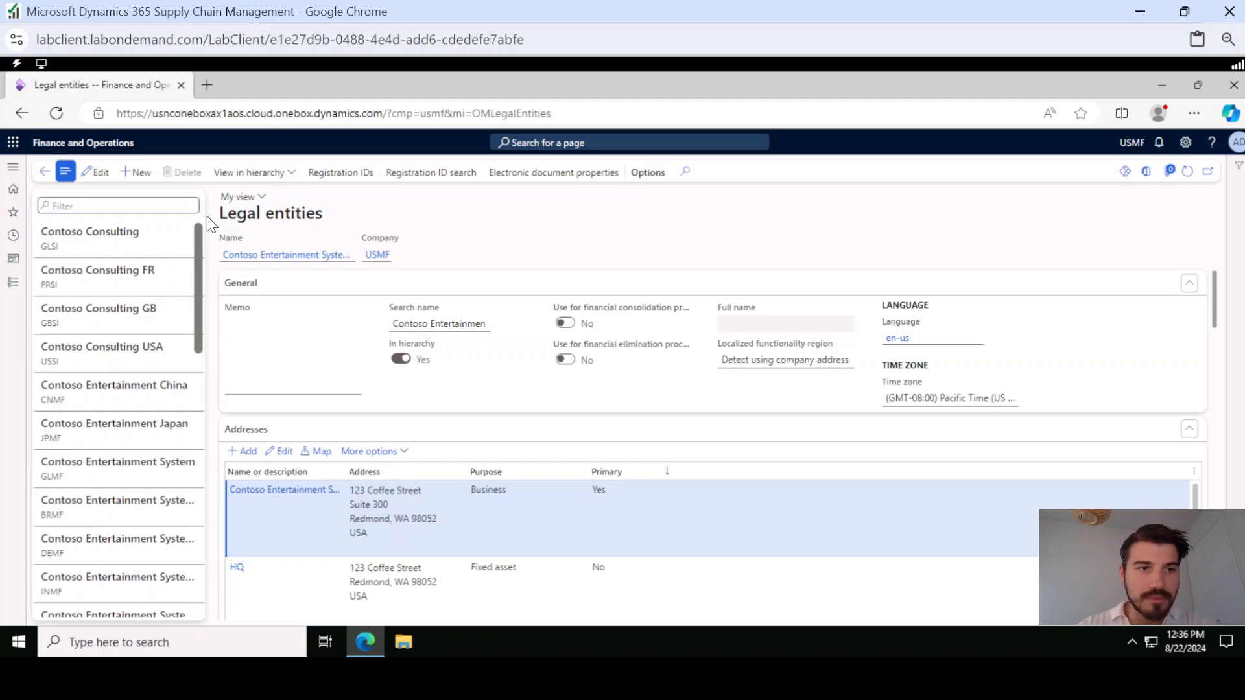
click(138, 173)
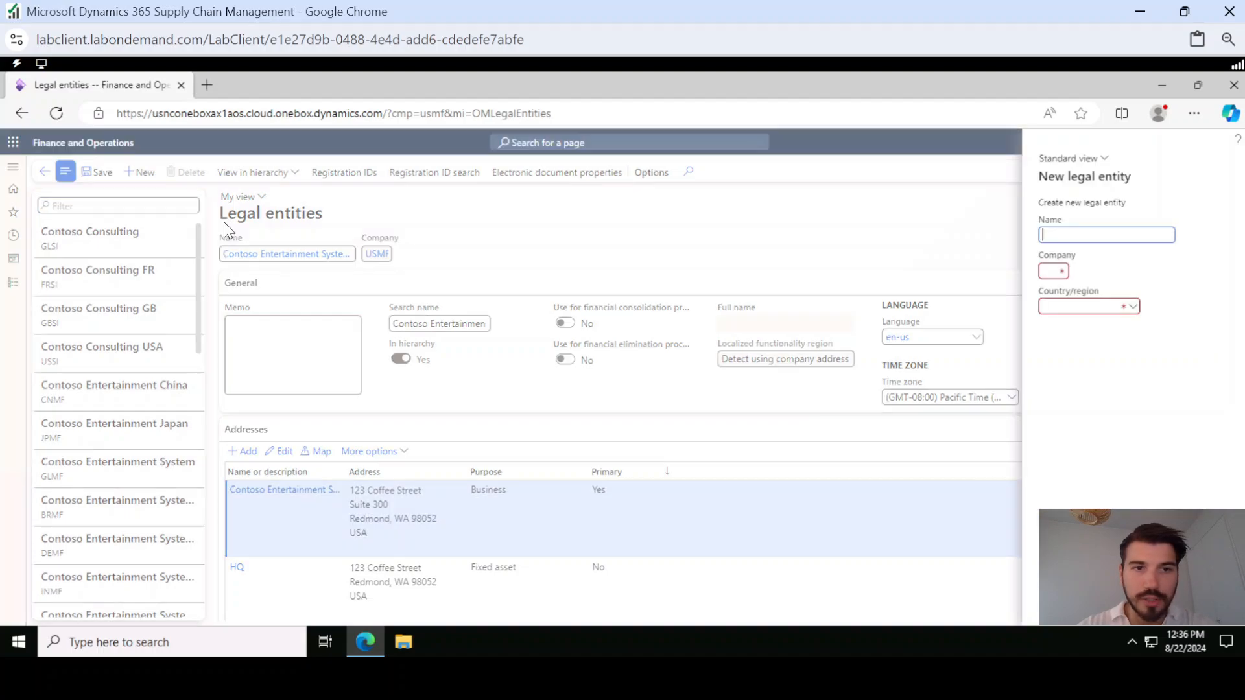
click(1066, 234)
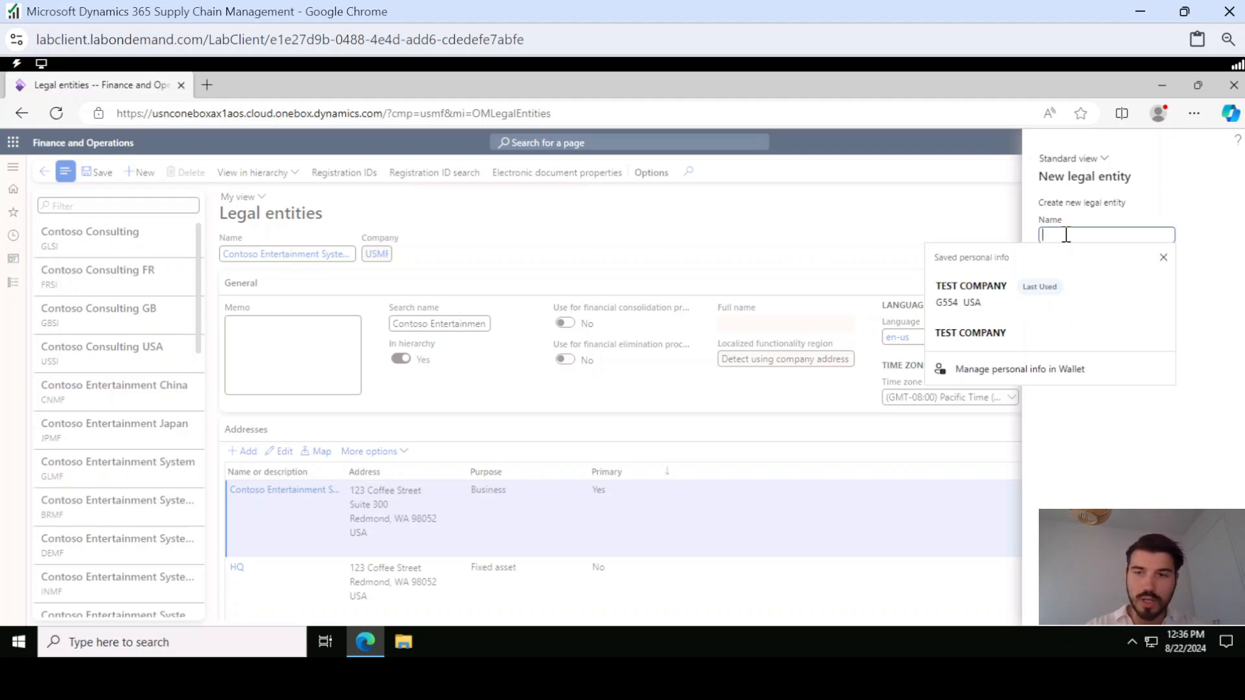
text(T)
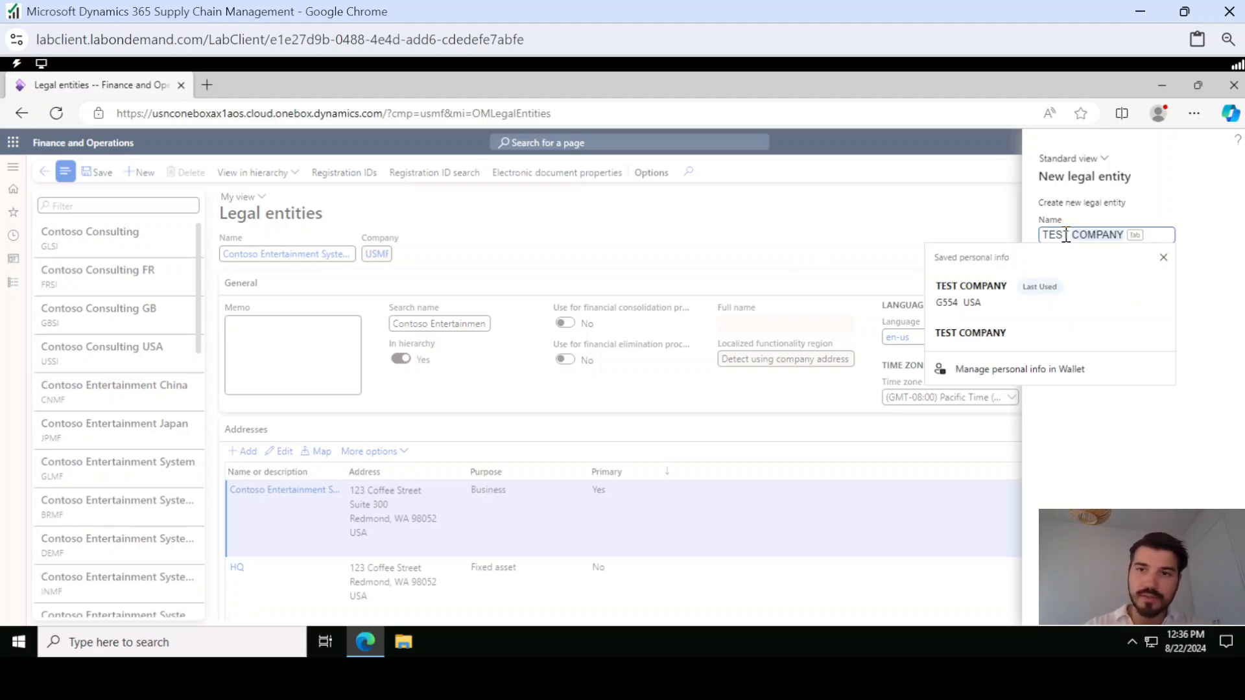
text(EST OKAN)
click(1047, 268)
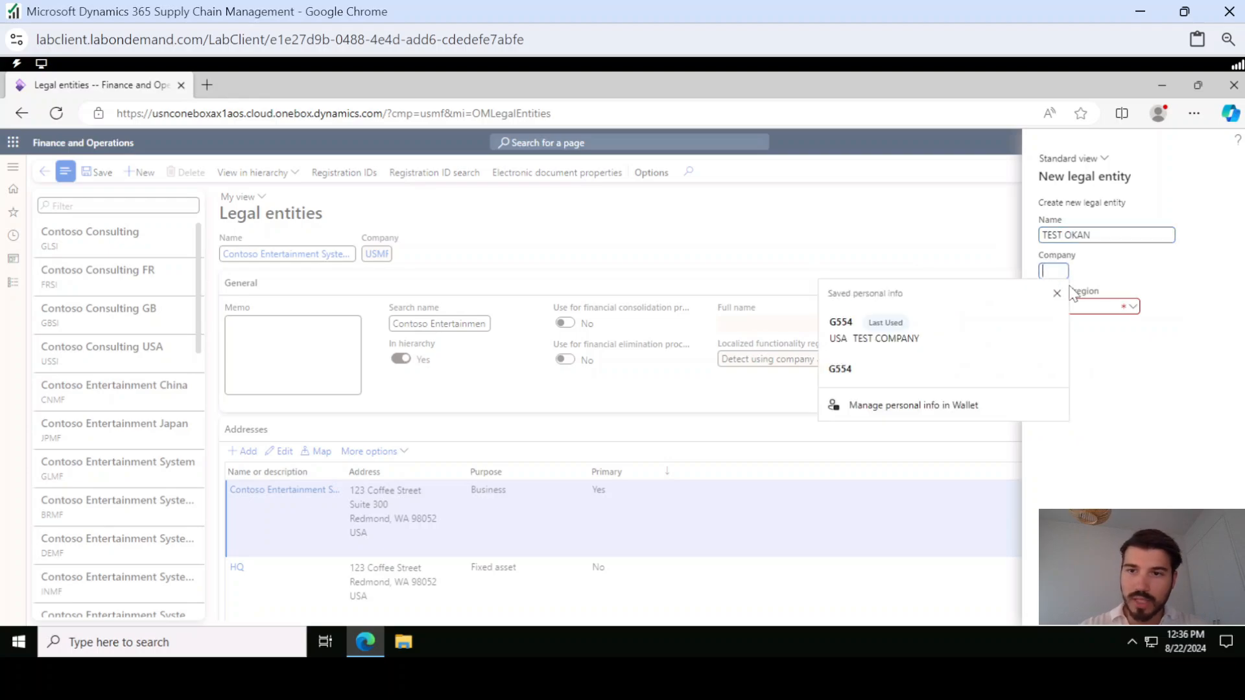
click(1068, 308)
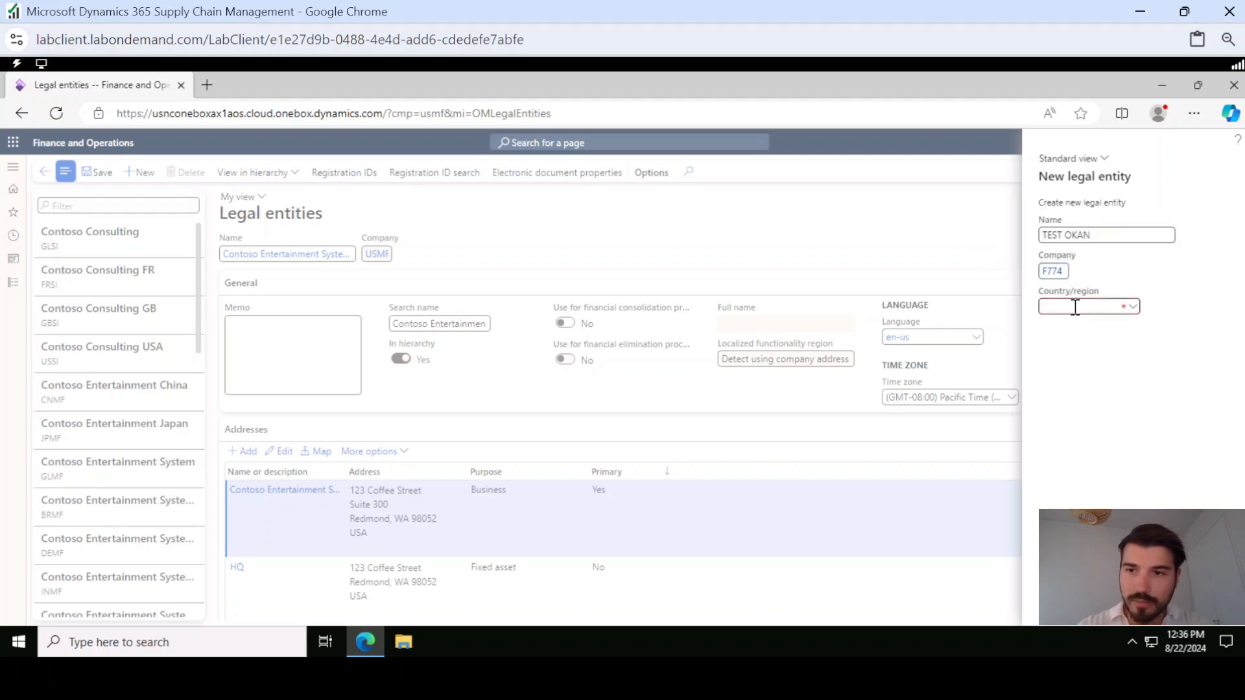
click(1074, 307)
text(USA)
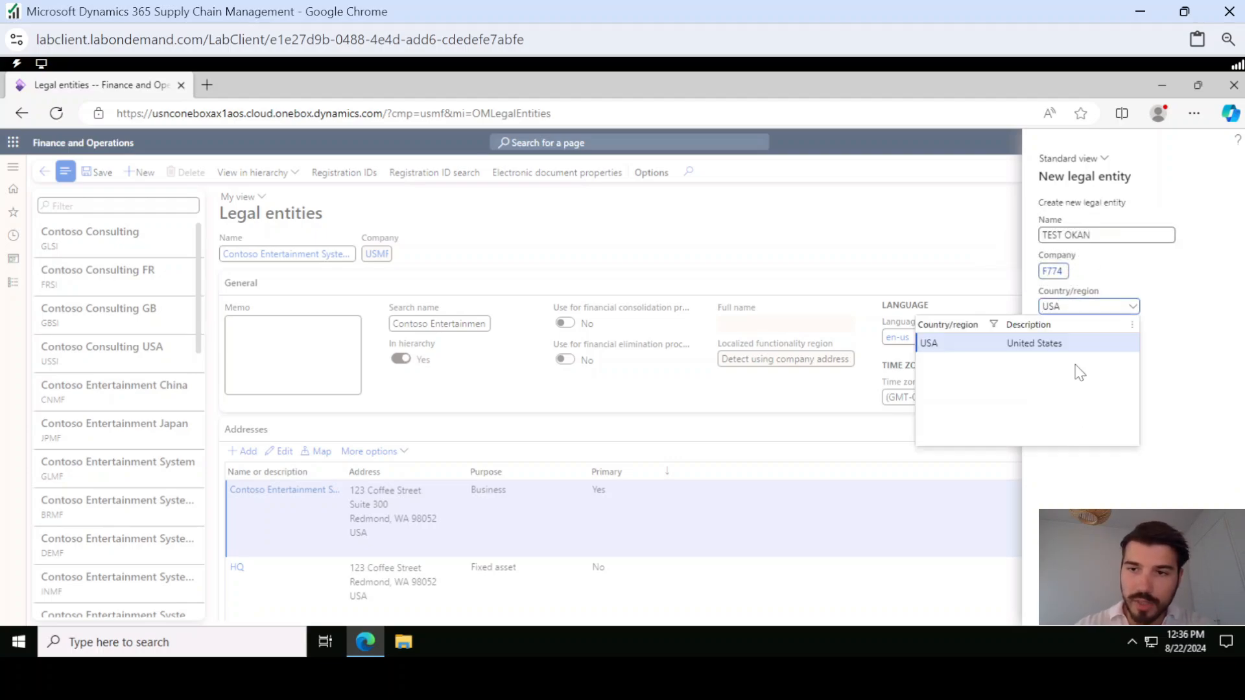
click(1039, 343)
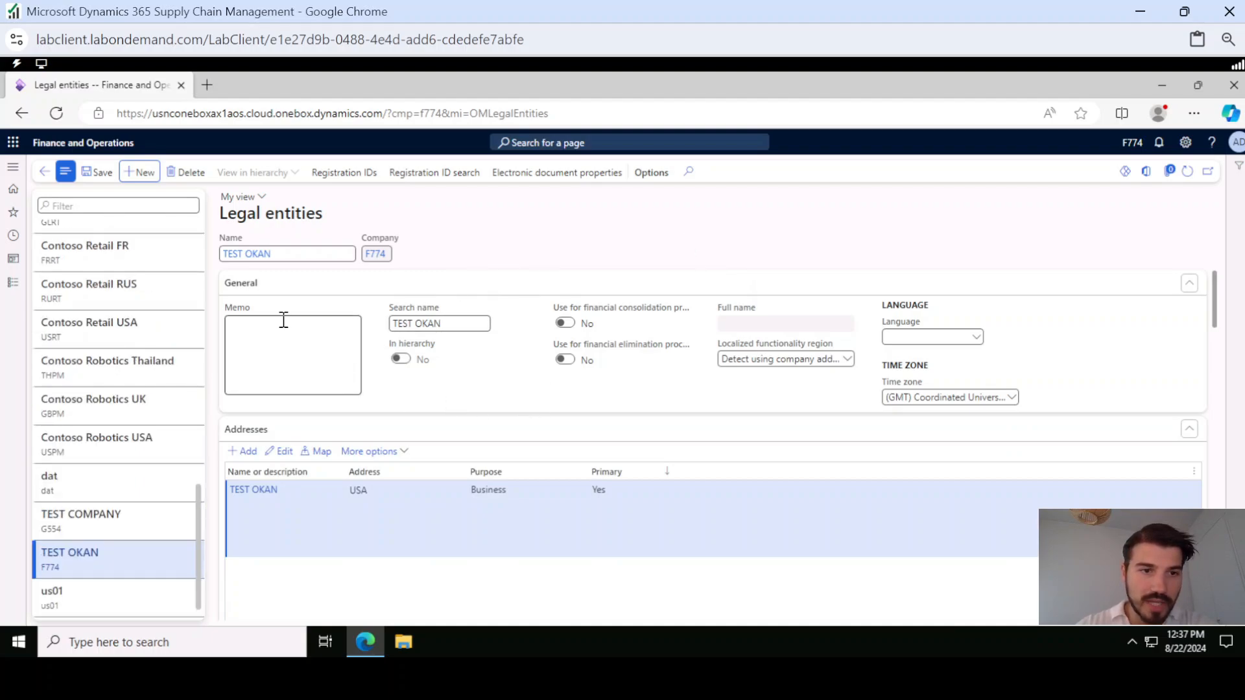
Enter the memo "TEST OKAN is a multi billion dollar company that provides different types of IT services and solutions."
click(275, 325)
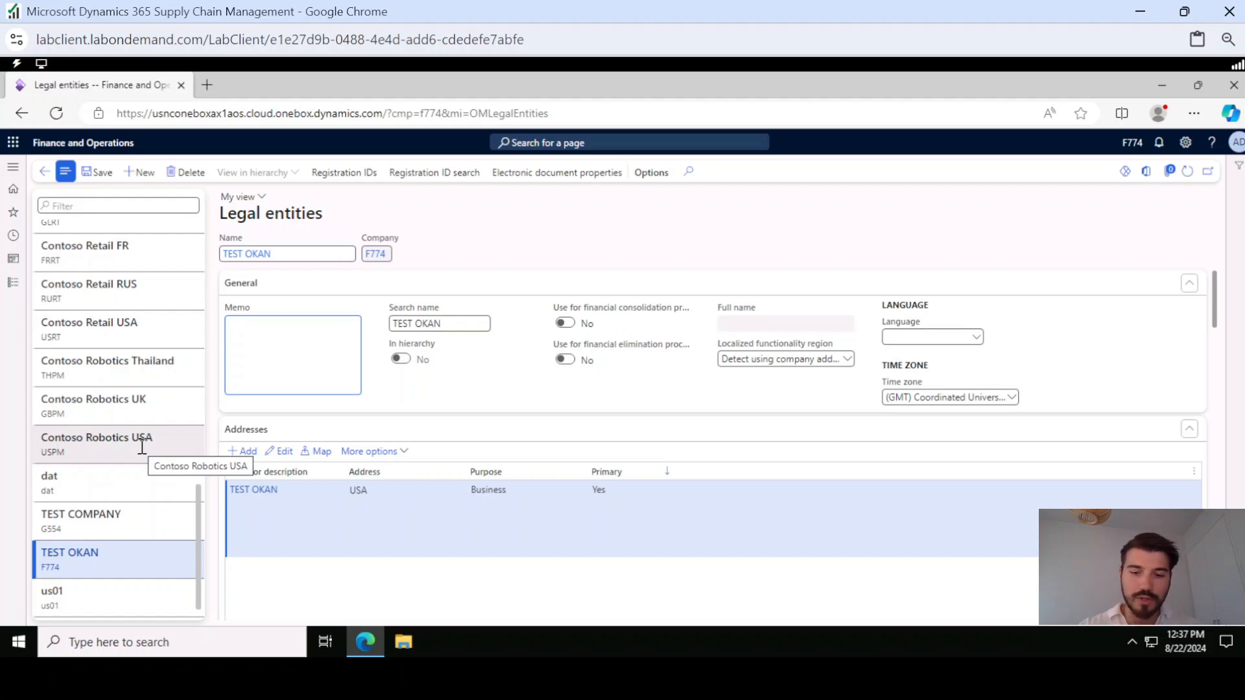
text(TEST OKA)
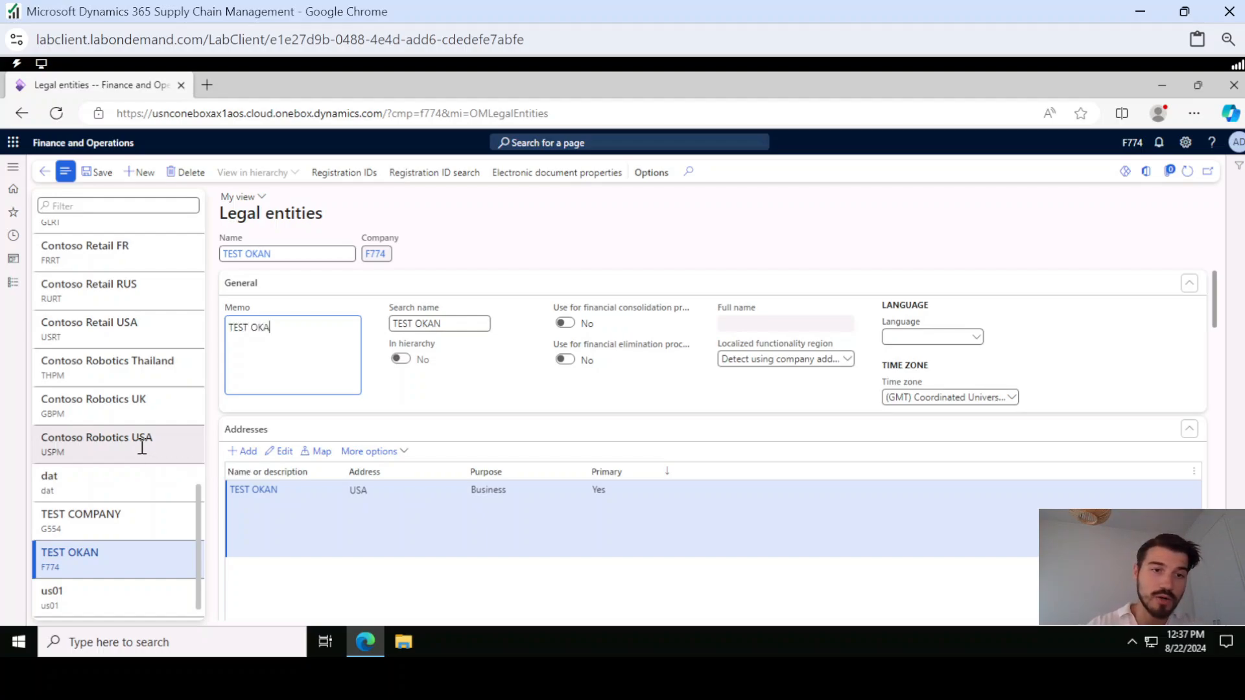
text(N is a b)
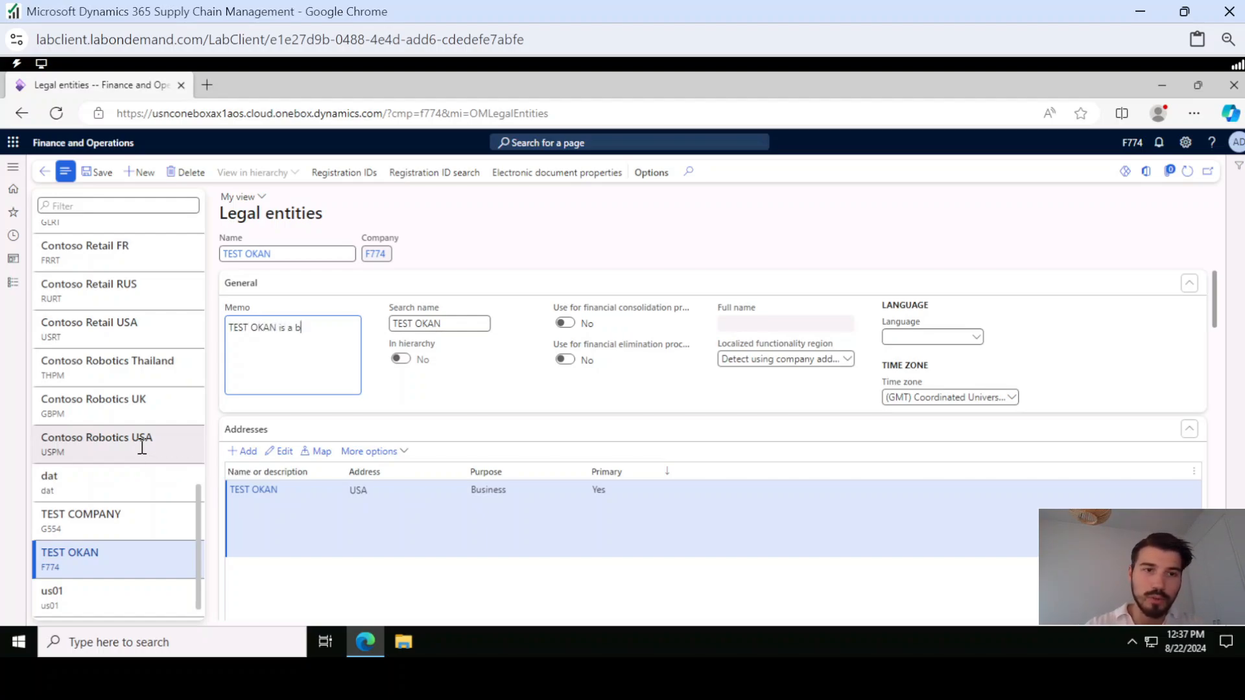
key(BackSpace)
text(multi billion dollar company that provides different types of IT services and solutions.)
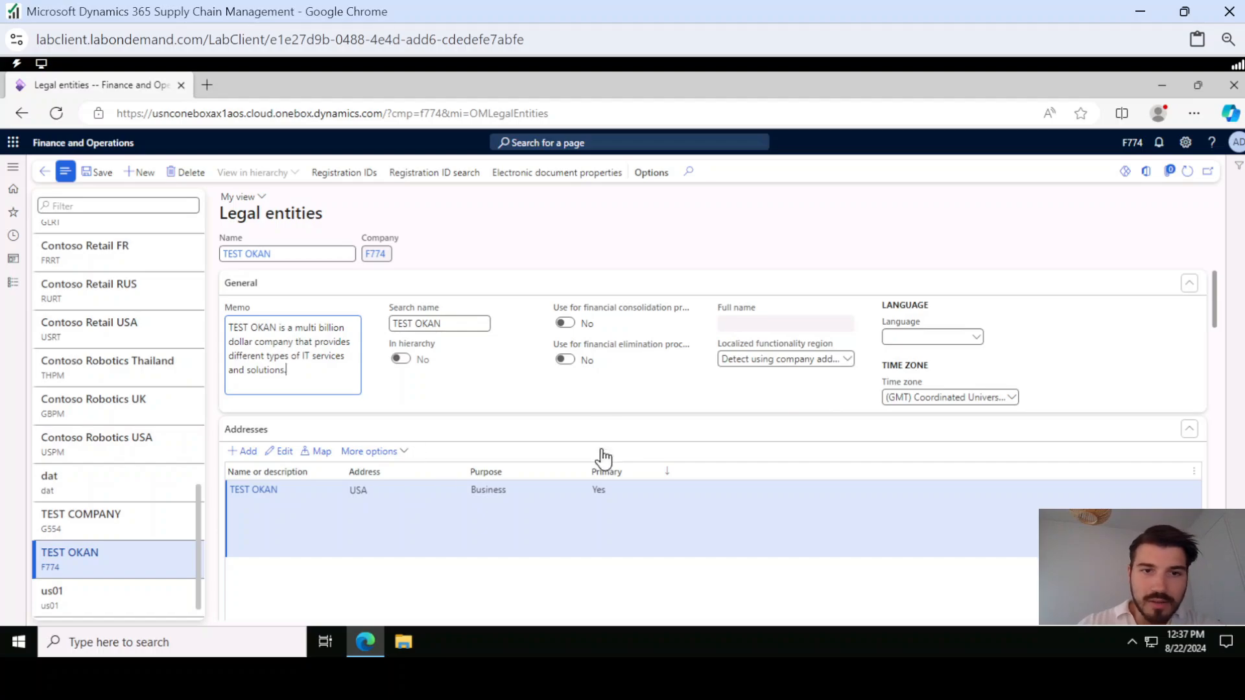
Set the legal entity's language to en-us, English (United States)
click(939, 335)
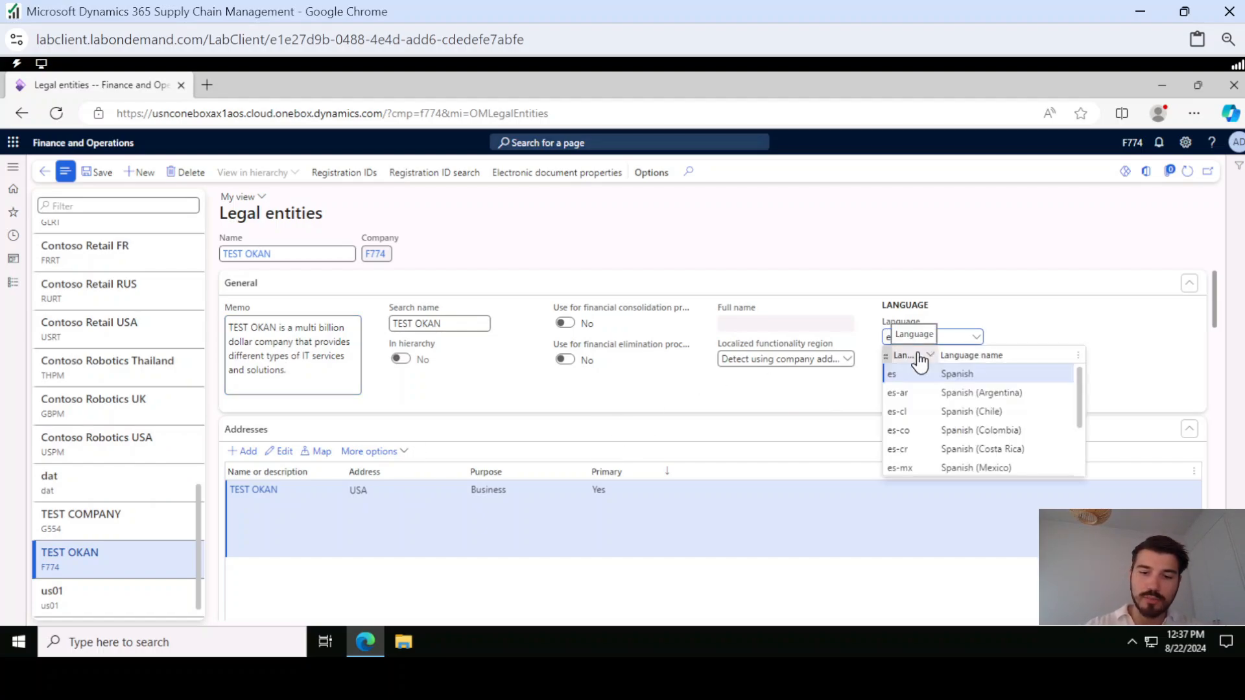
text(es-us)
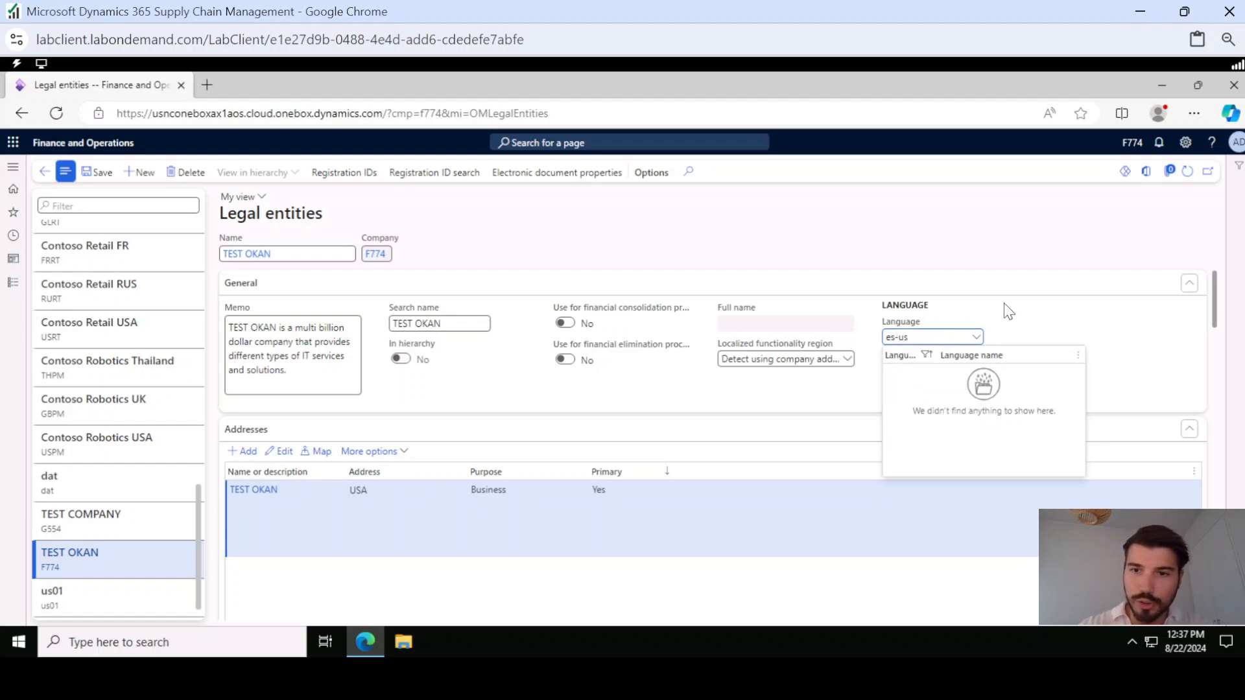
click(898, 339)
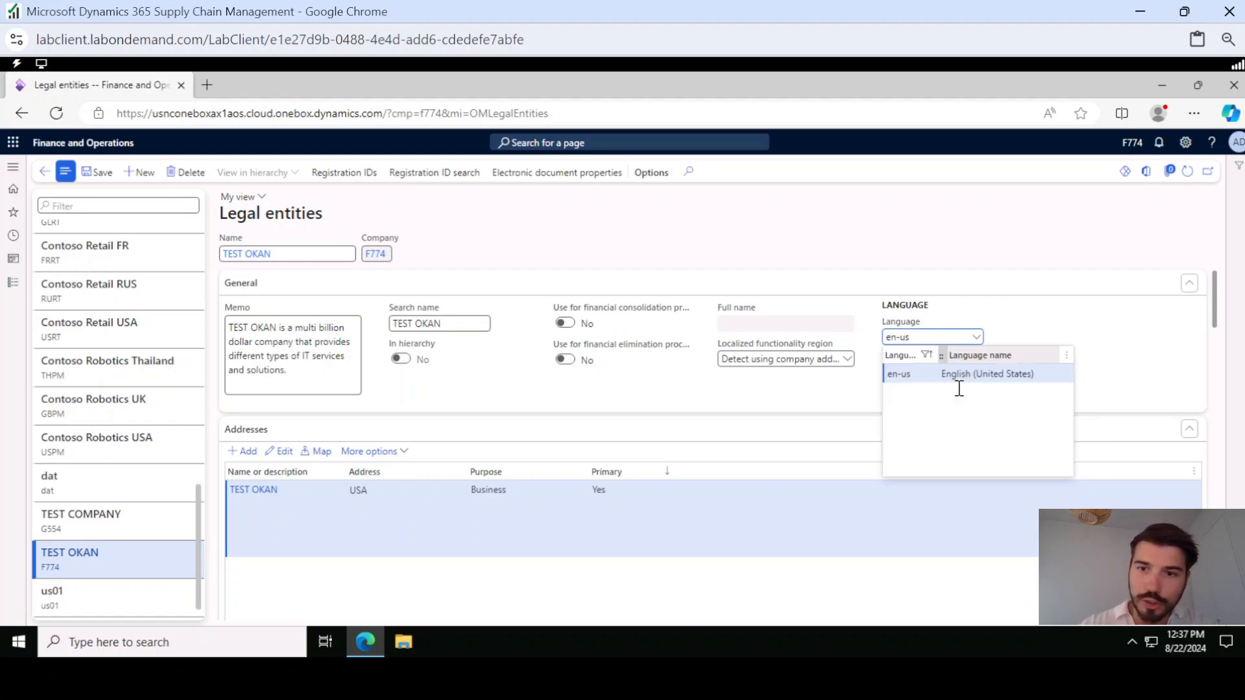
click(931, 374)
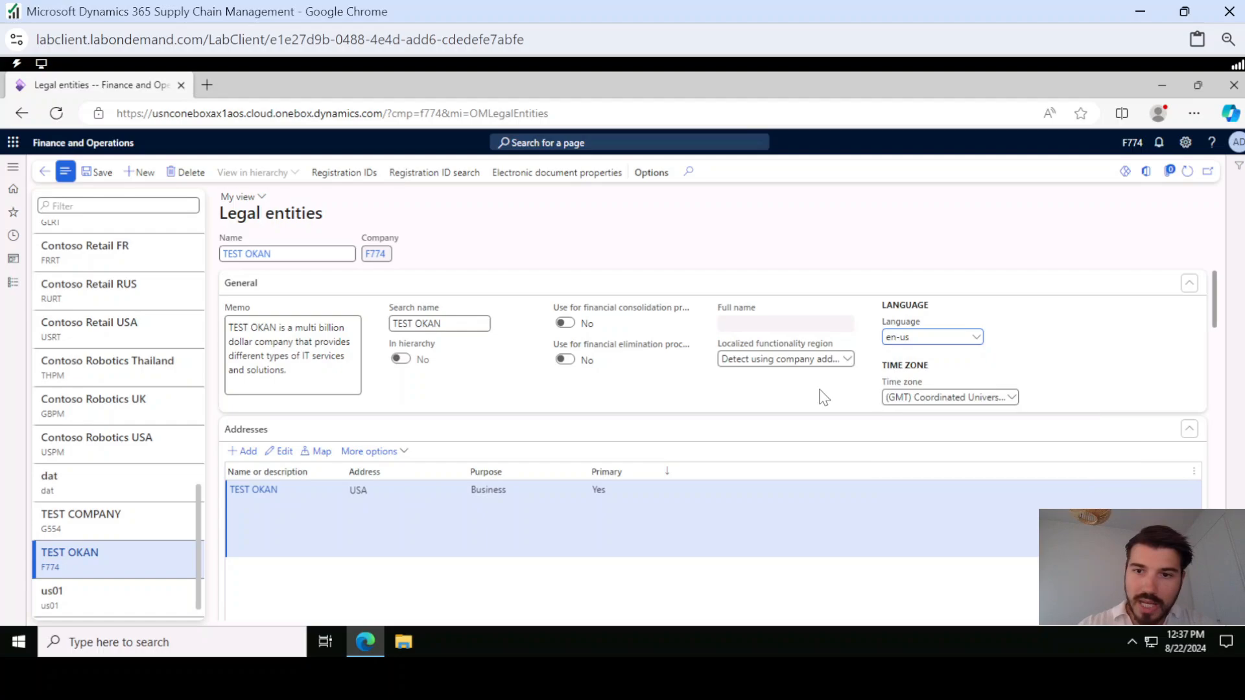
Set the legal entity's time zone to (GMT-08:00) Pacific Time (US & Canada)
click(969, 397)
scroll(1007, 355, down, 8)
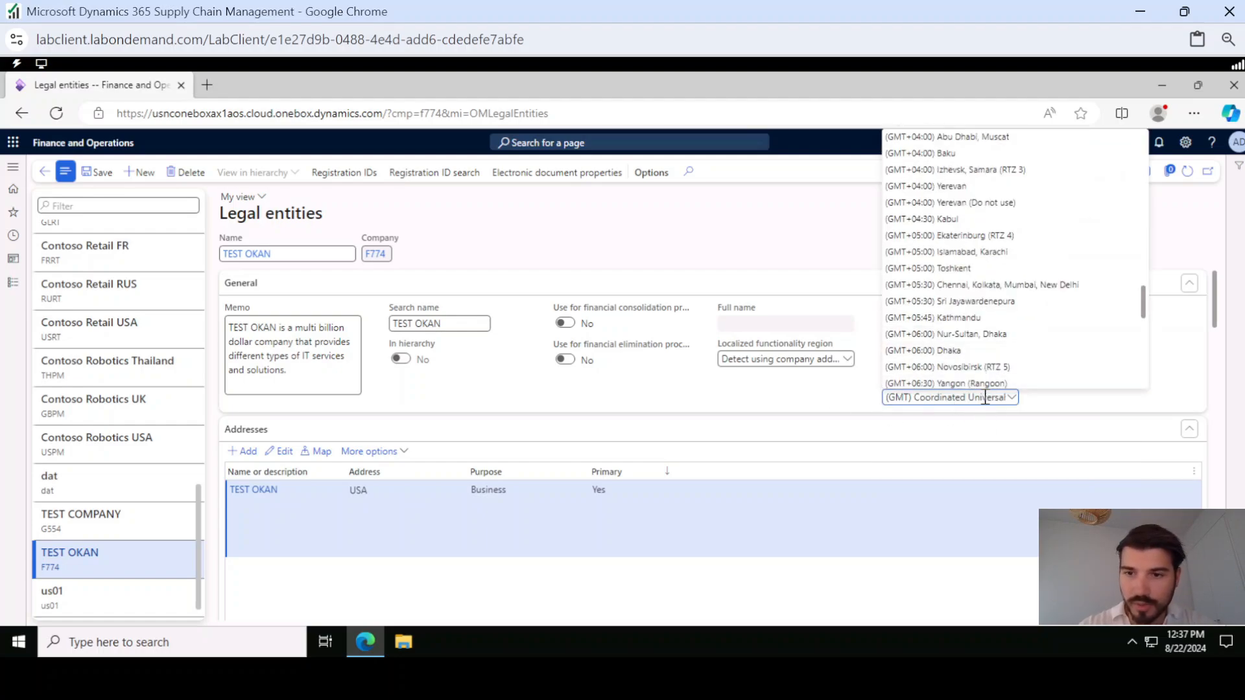
scroll(996, 295, down, 3)
scroll(976, 306, up, 3)
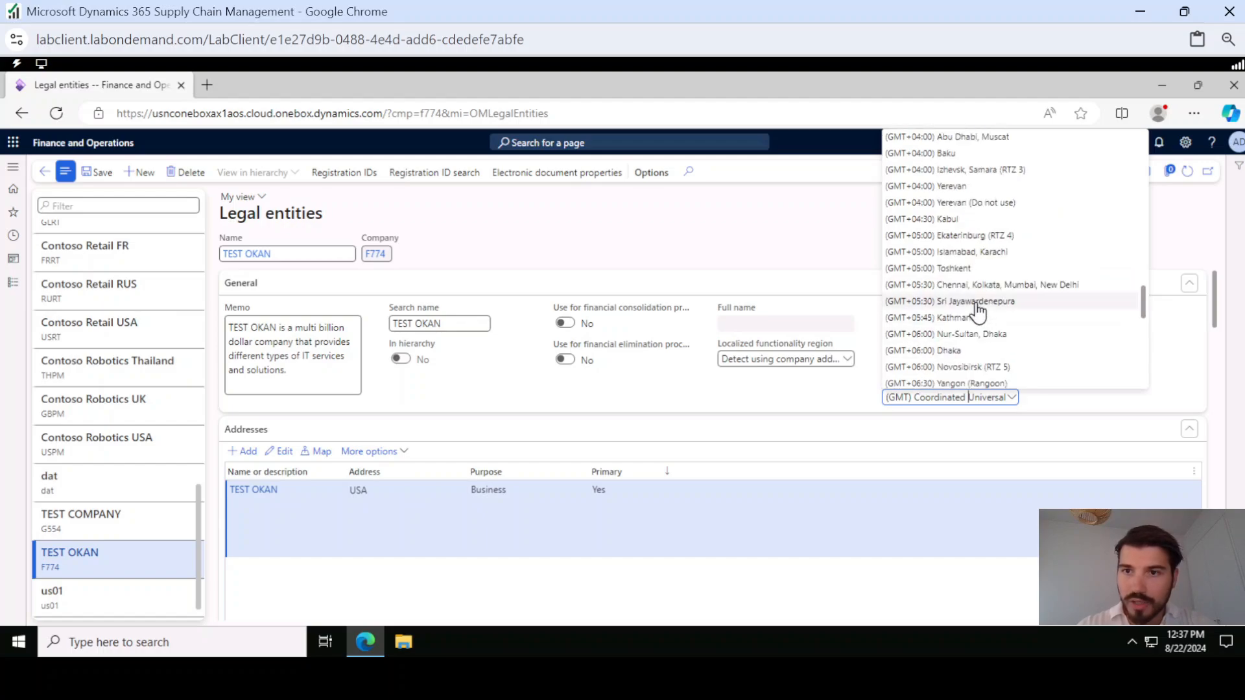
scroll(973, 317, up, 10)
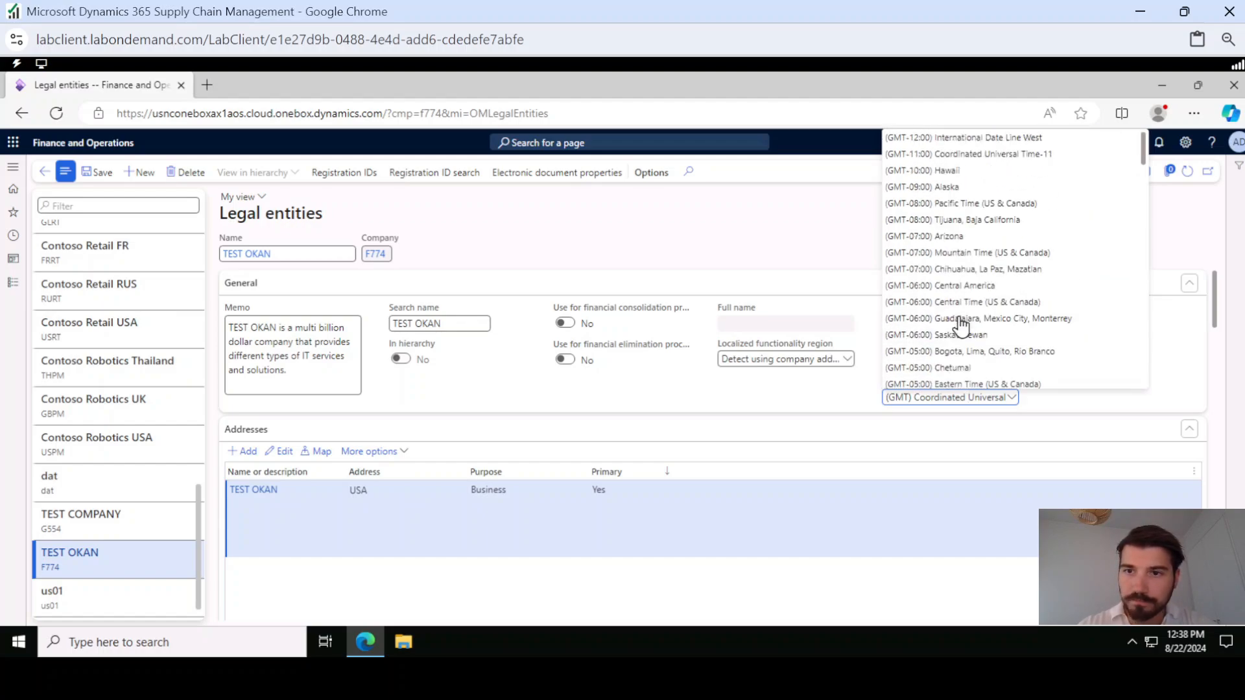
click(990, 204)
click(822, 390)
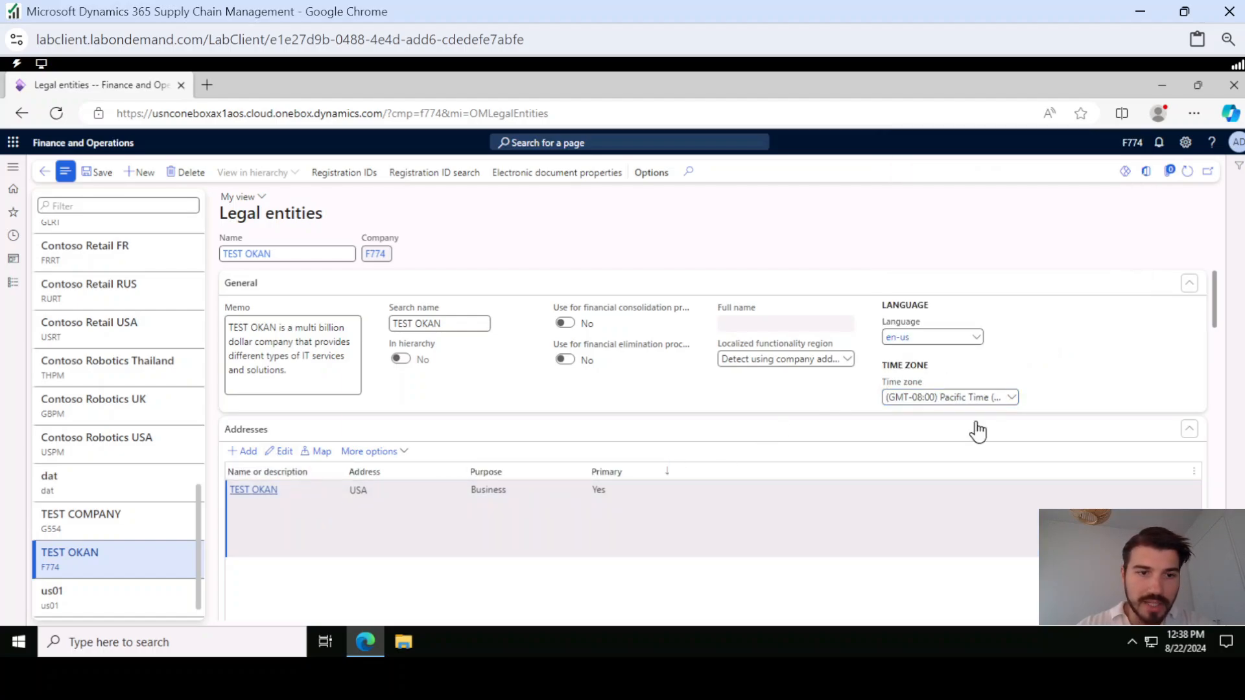
Edit the existing TEST OKAN business address, entering the street address and choosing Washington in state DC as the city
scroll(1212, 311, down, 2)
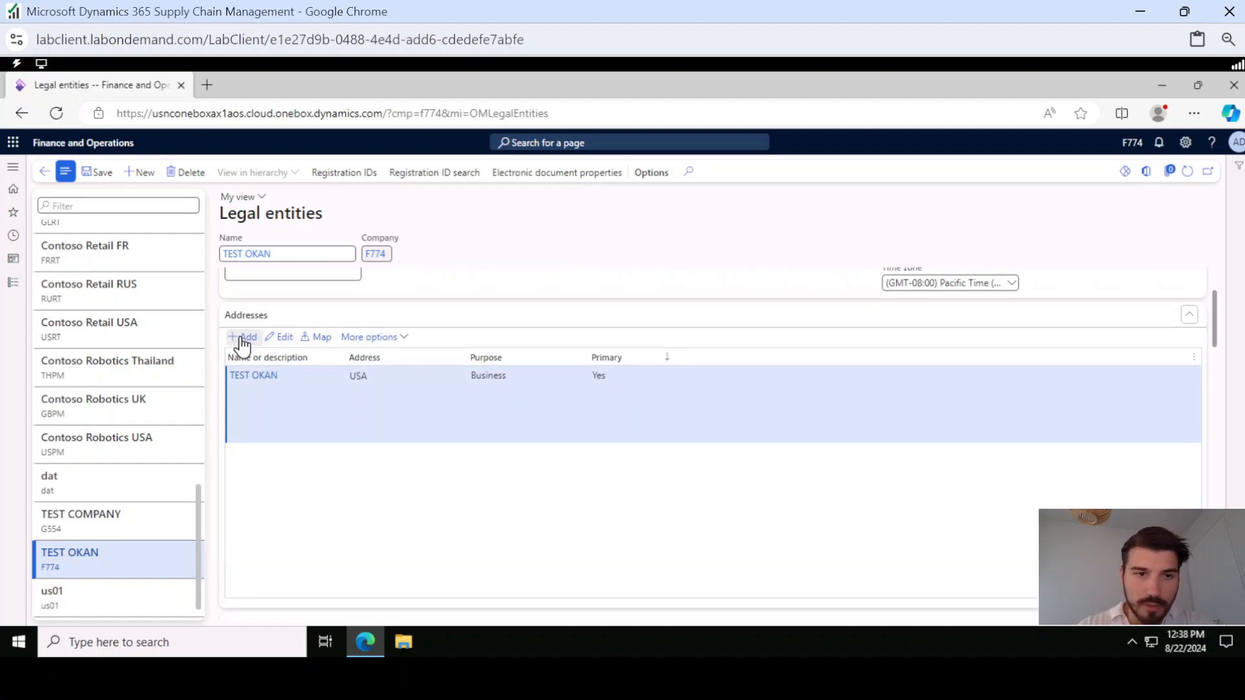
click(242, 341)
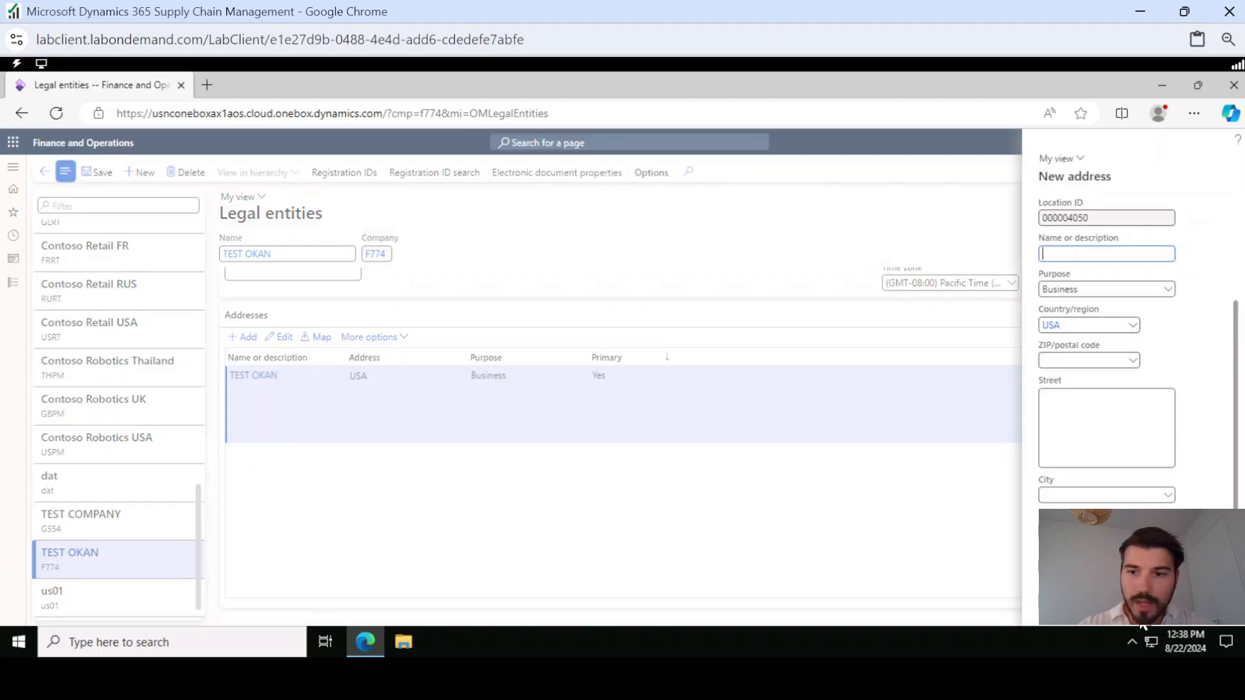
click(279, 339)
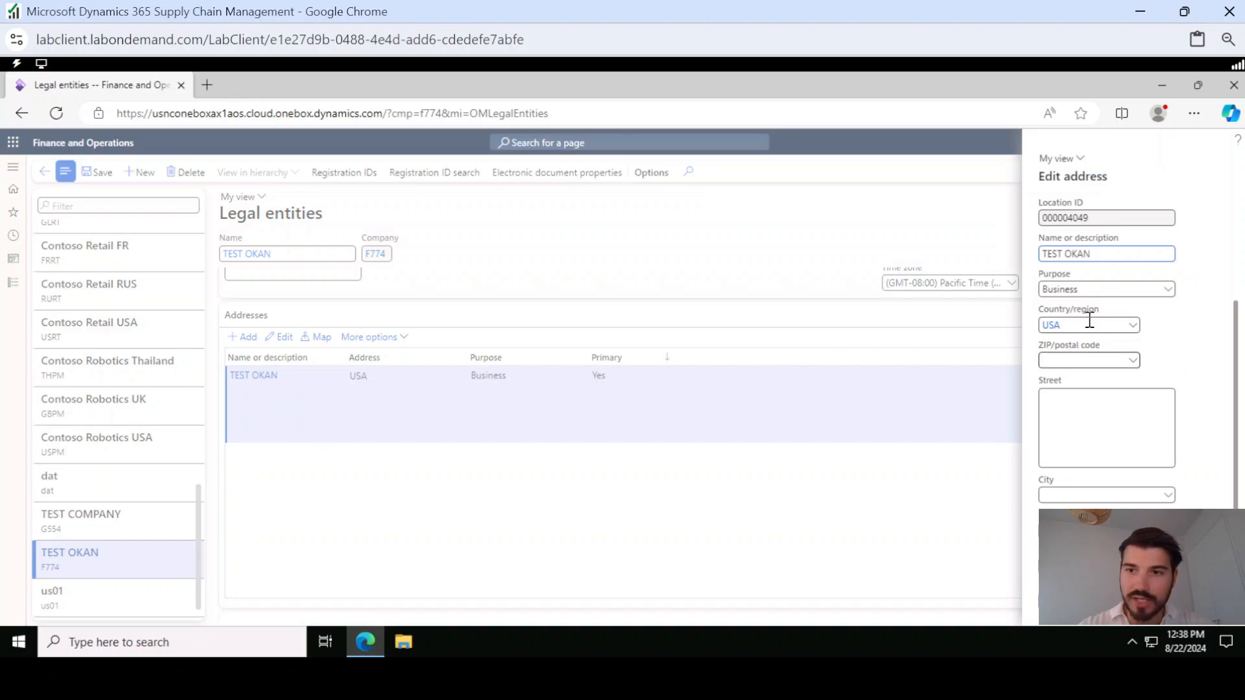
click(1072, 400)
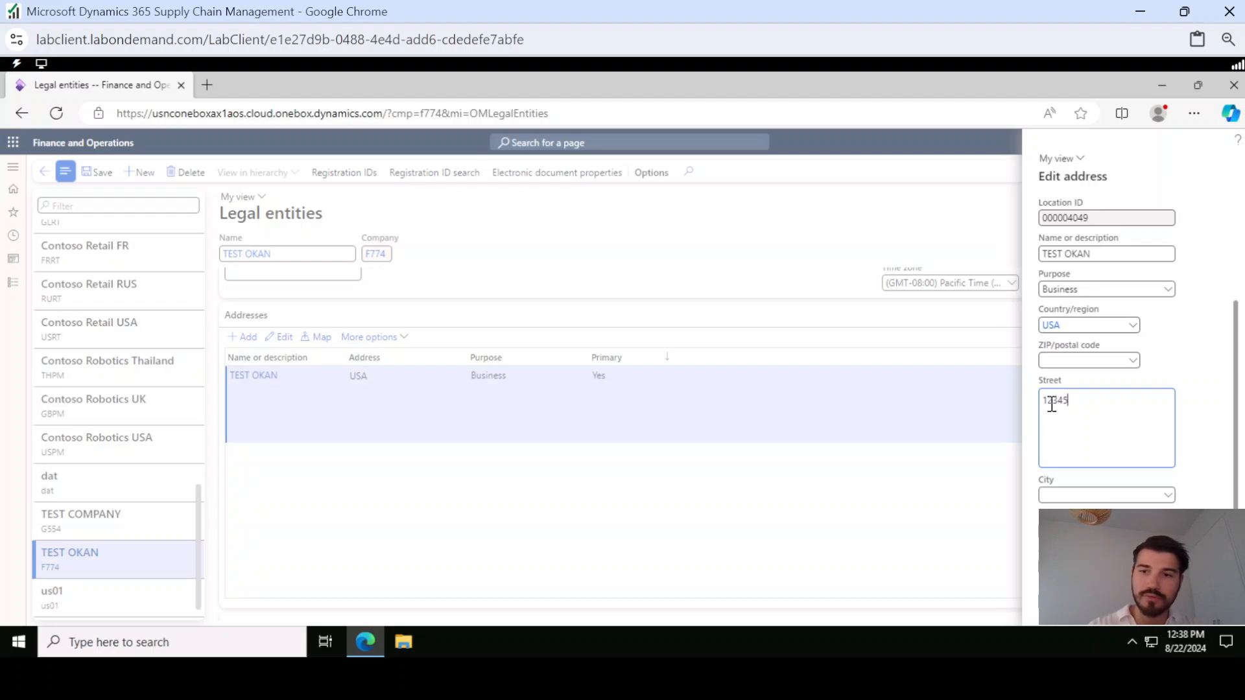
click(1065, 494)
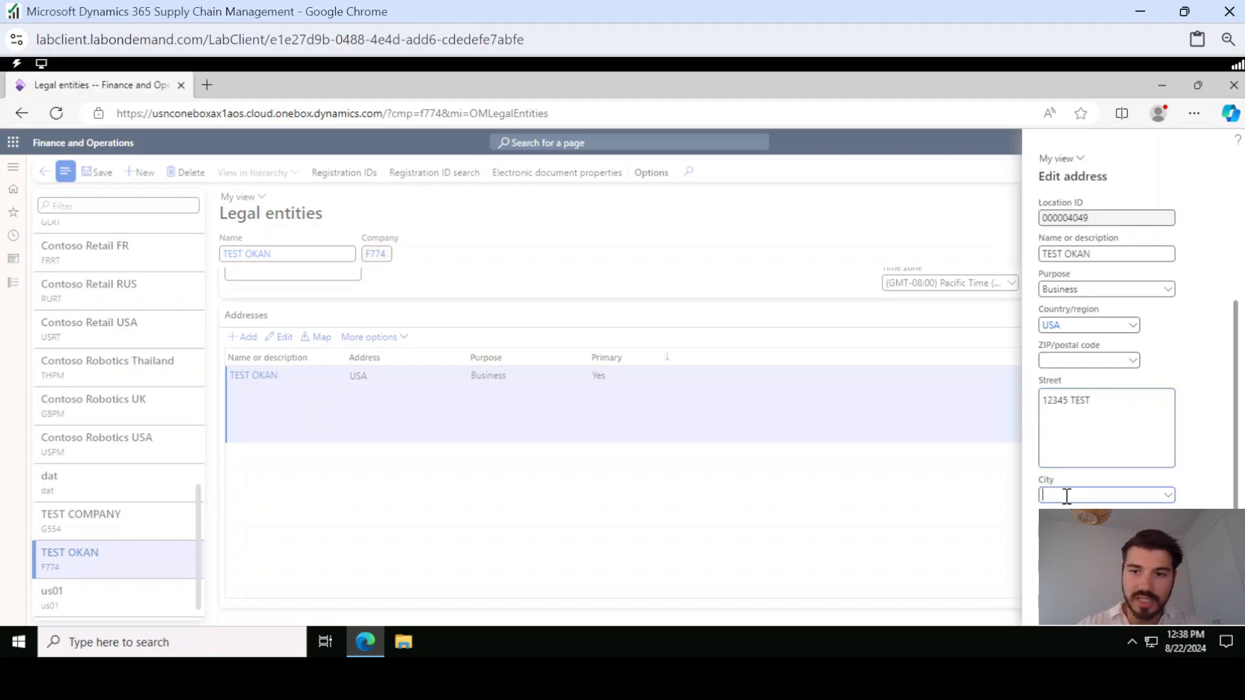
text(Washington)
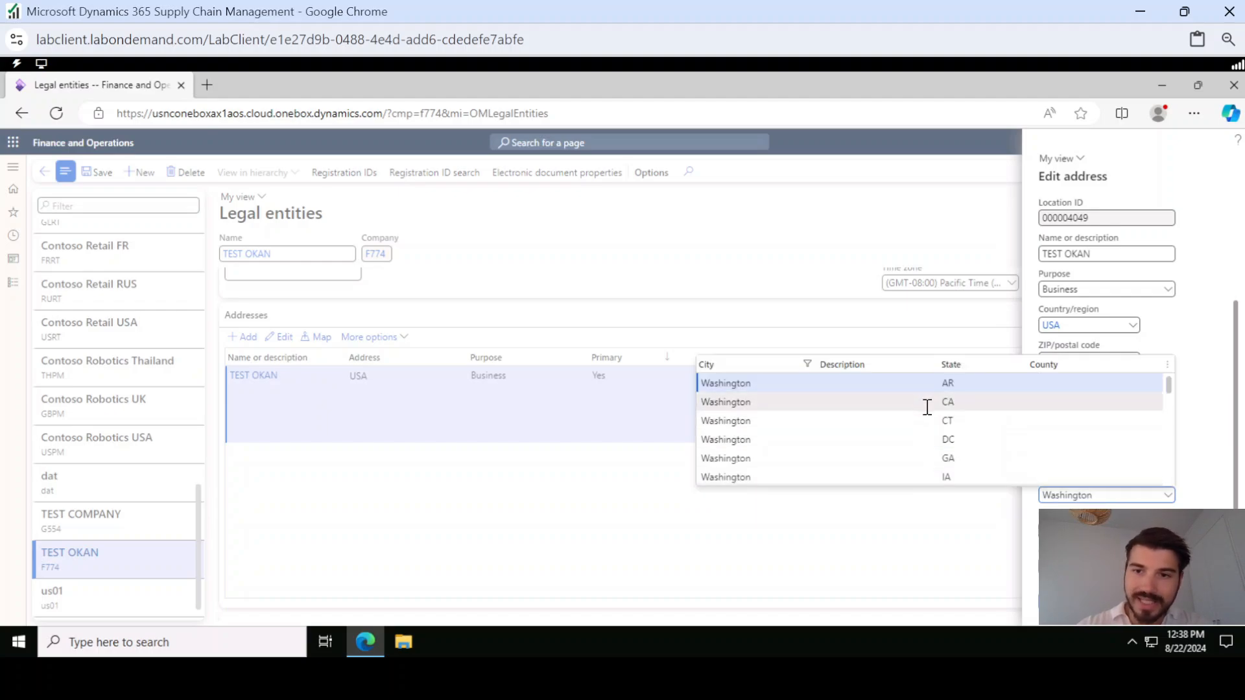
click(912, 440)
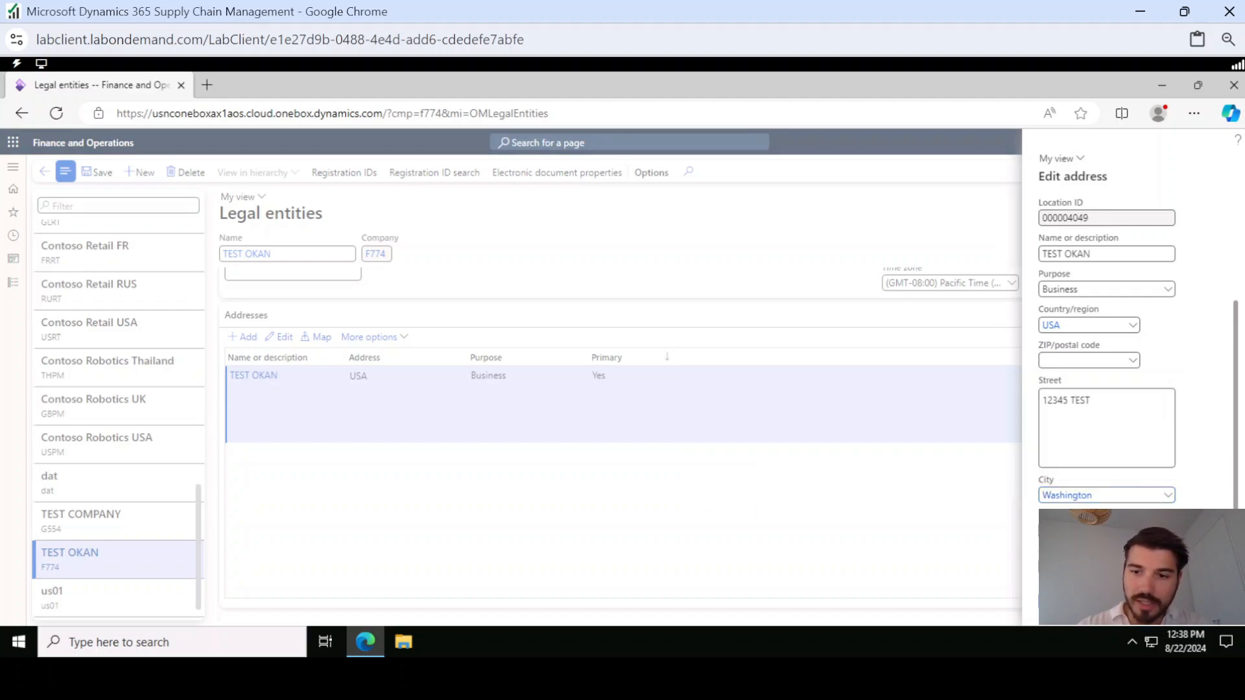
click(1151, 608)
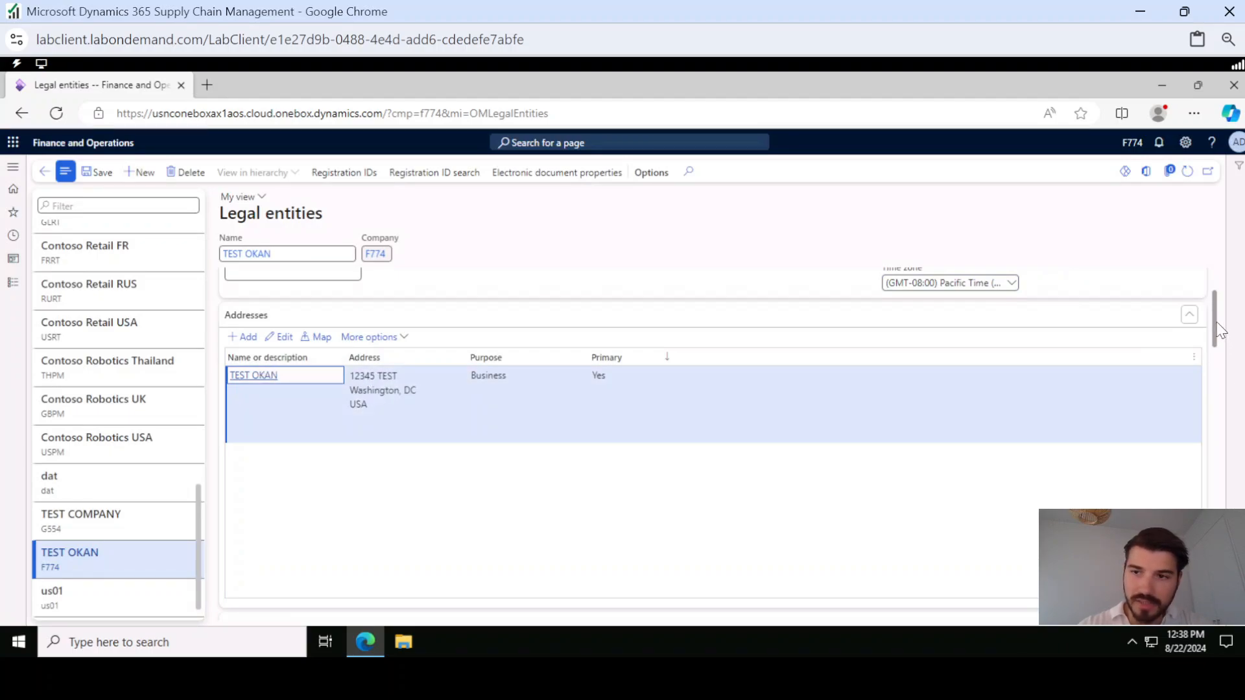
Add a contact information line described as Mobile Phone with type Phone and enter the contact phone number
drag(1219, 331, 1211, 371)
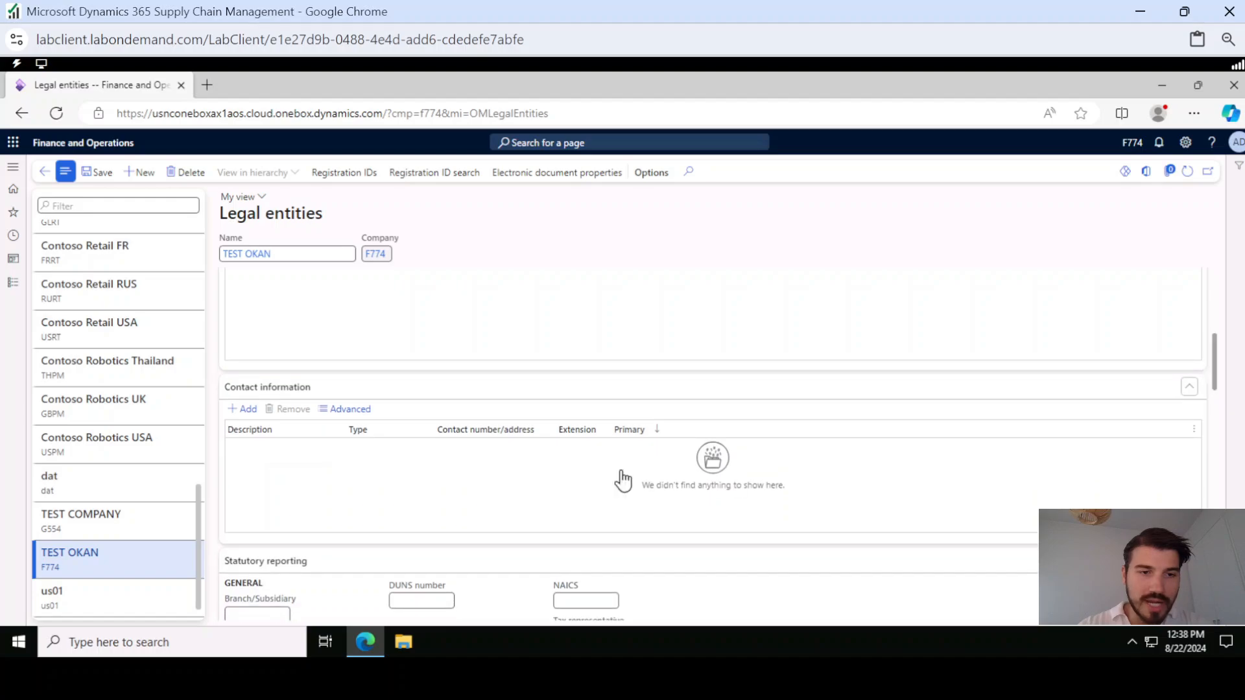
click(249, 413)
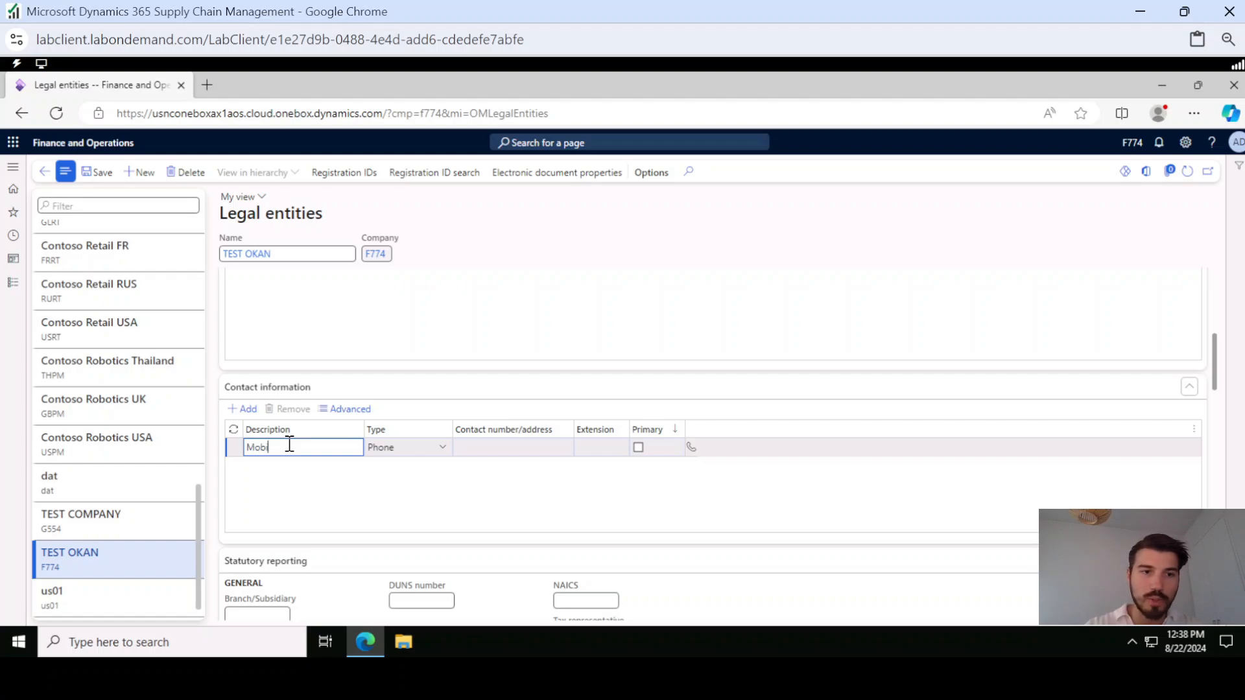
click(463, 448)
text(123123123)
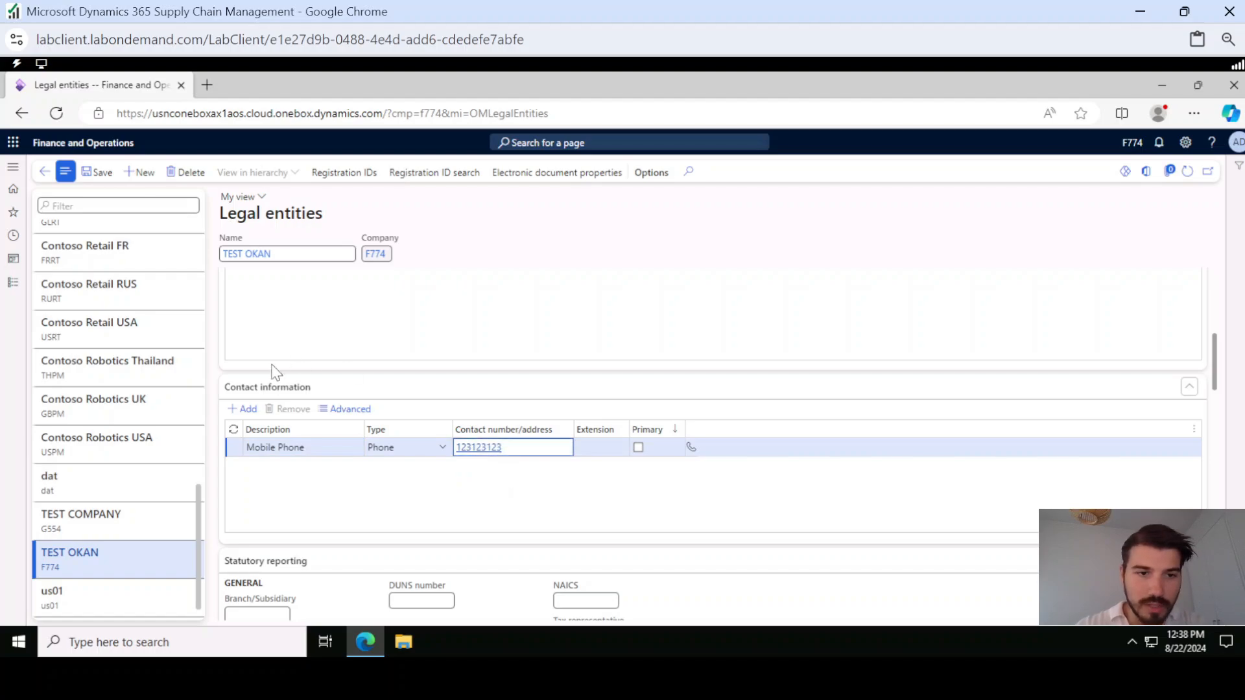
Add a contact information line described as Email with type Email address and enter the contact e-mail
click(243, 413)
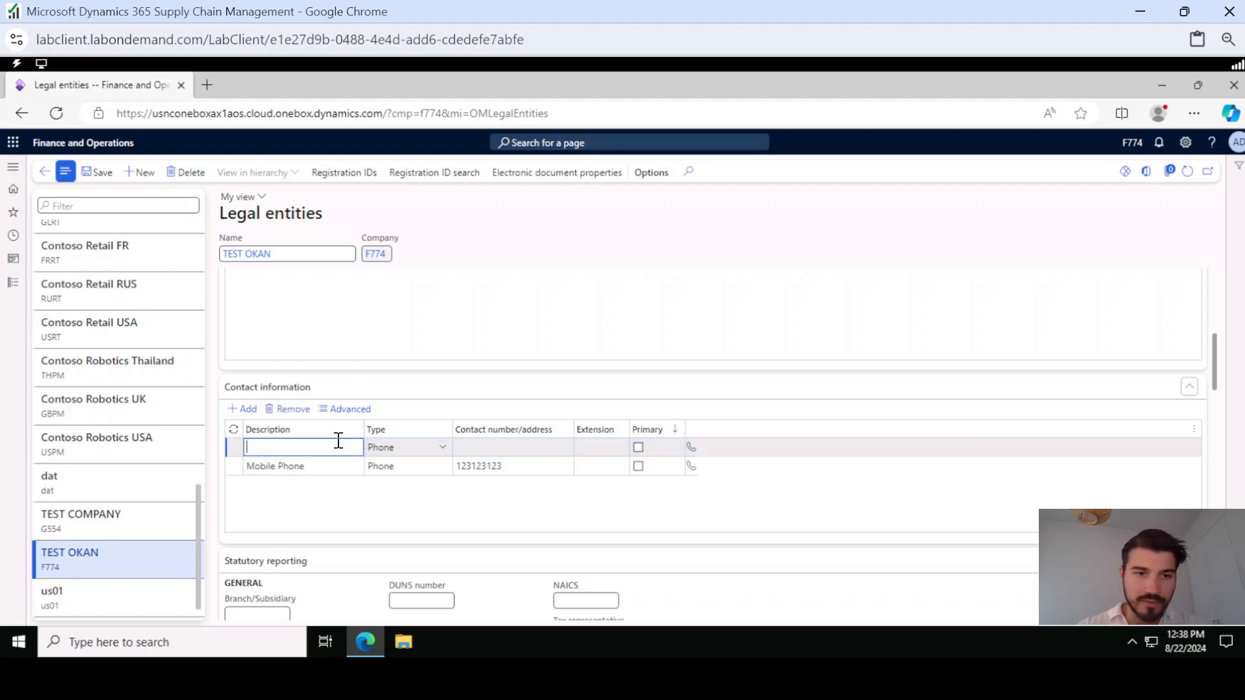
text(Email)
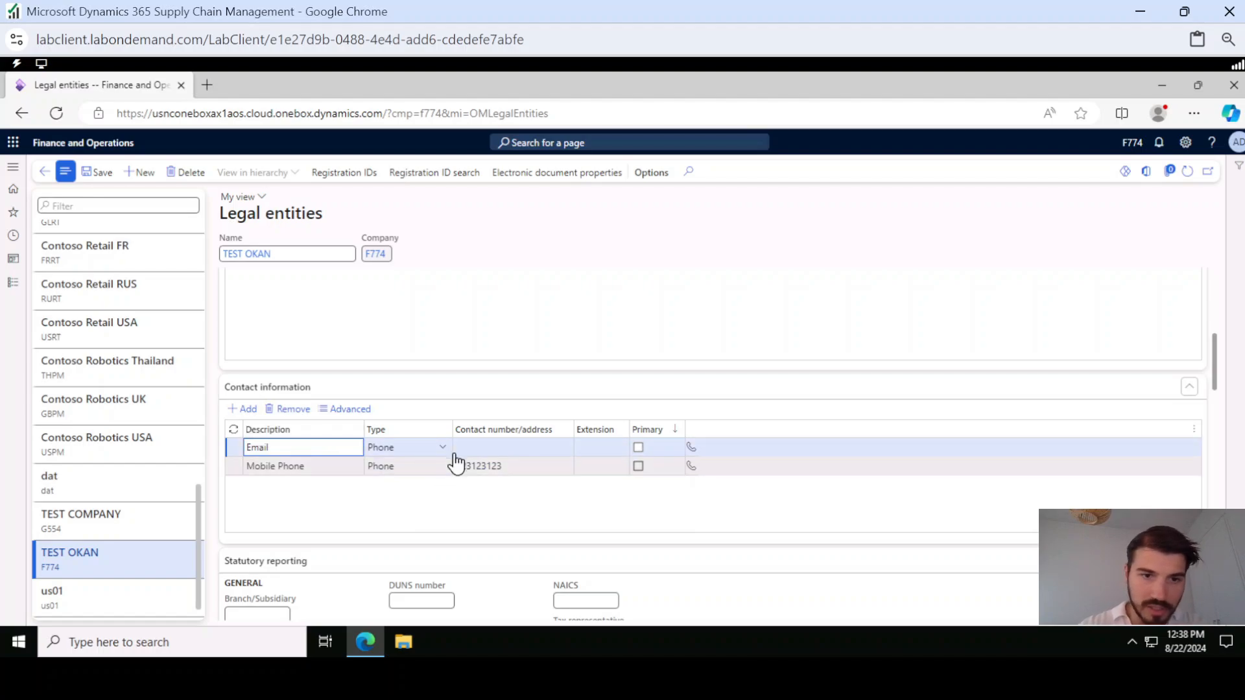
click(436, 447)
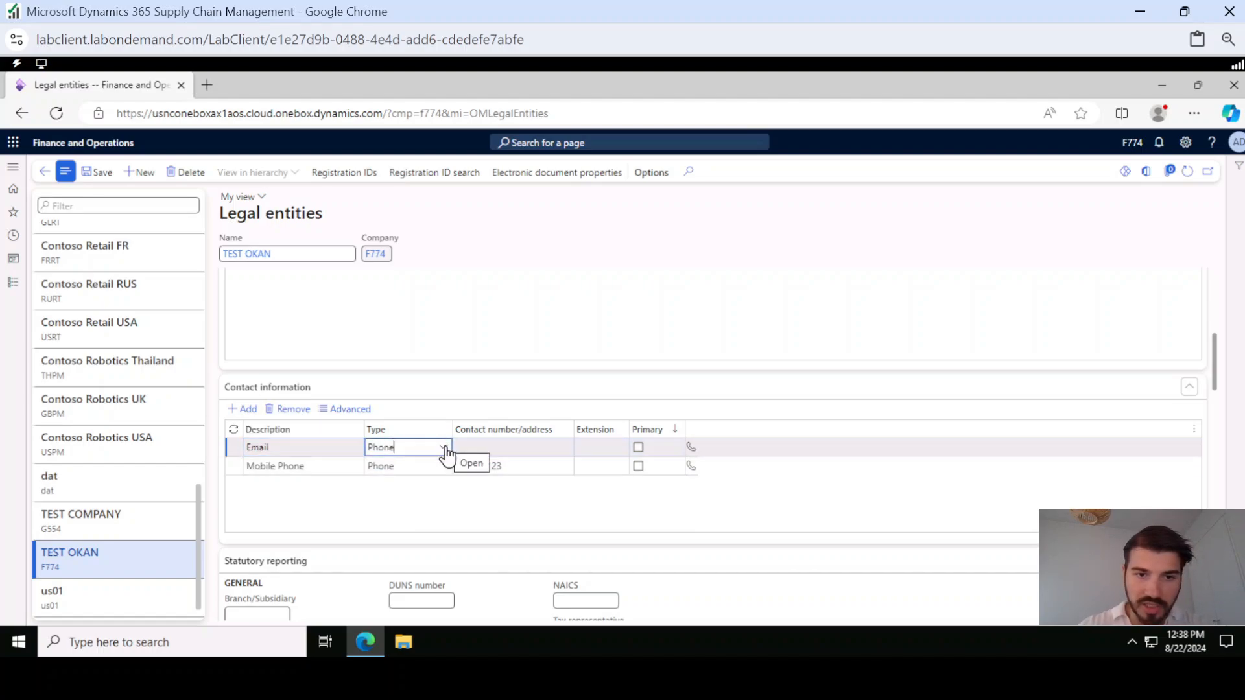
click(442, 448)
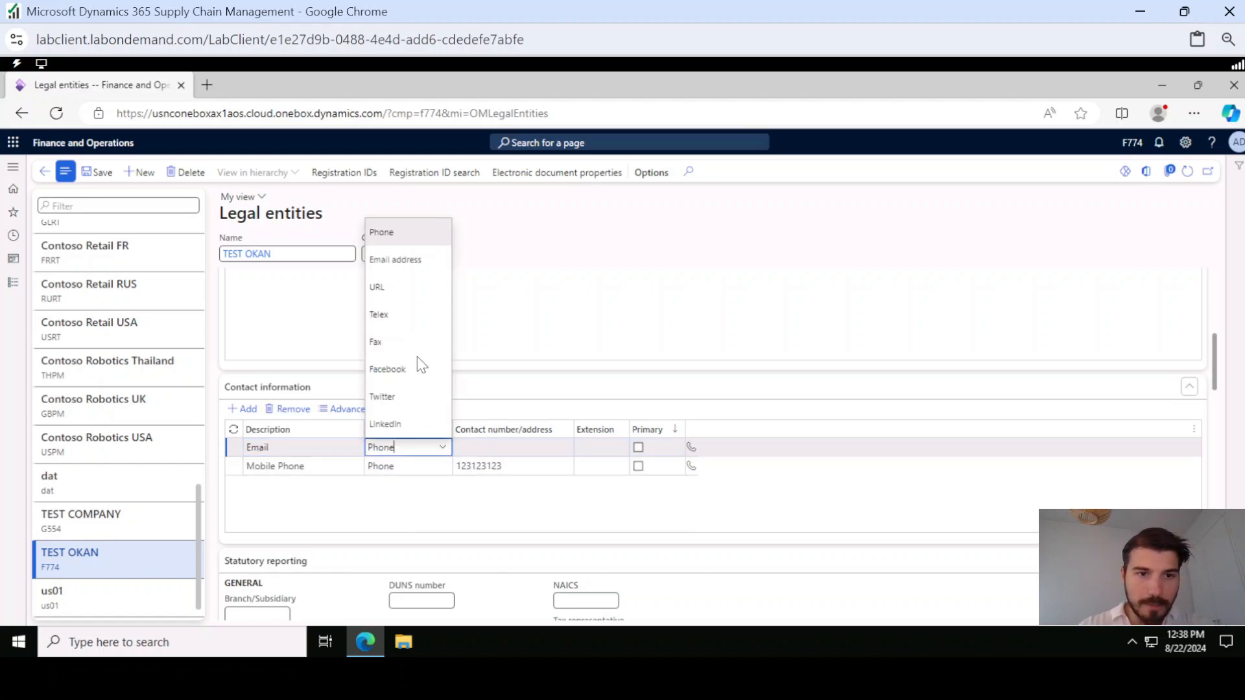
click(396, 259)
click(472, 450)
text(testcompany)
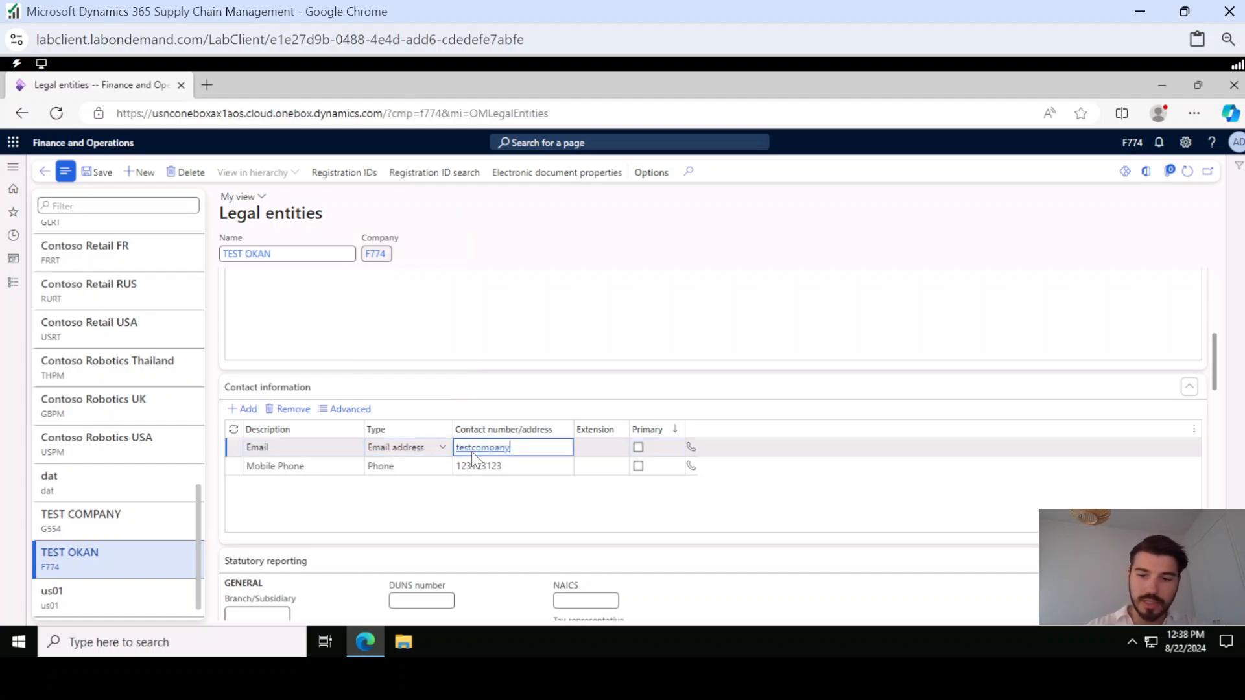
key(Return)
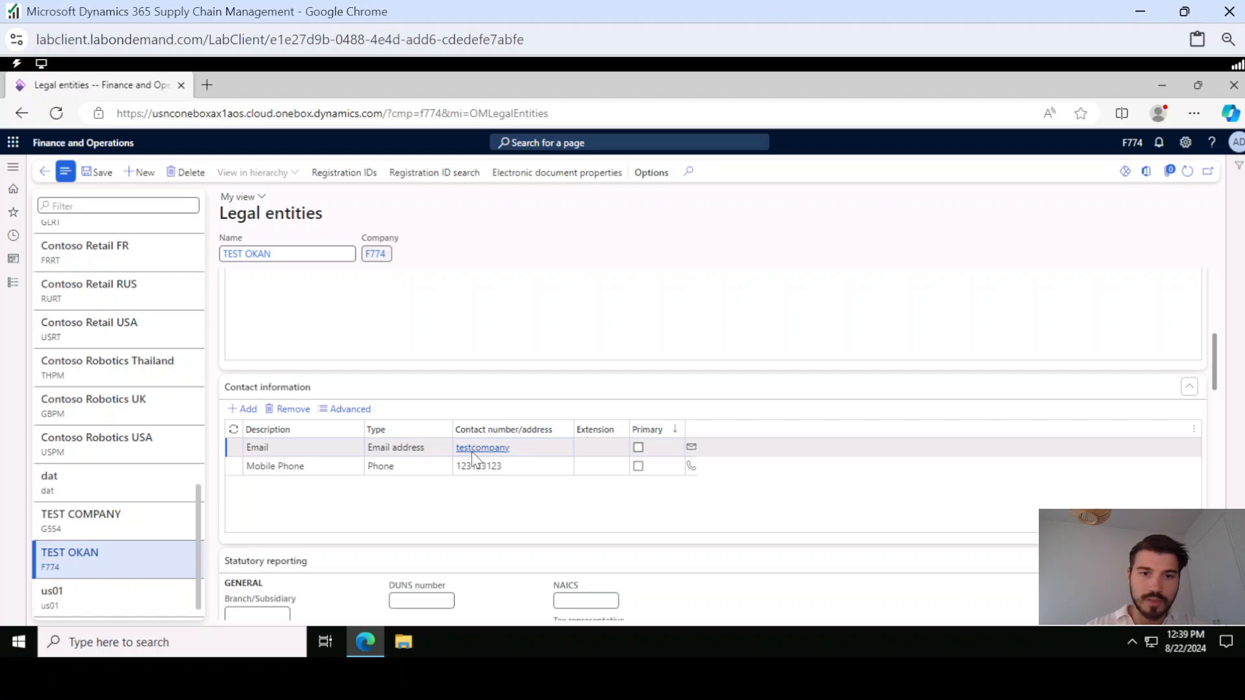
click(534, 452)
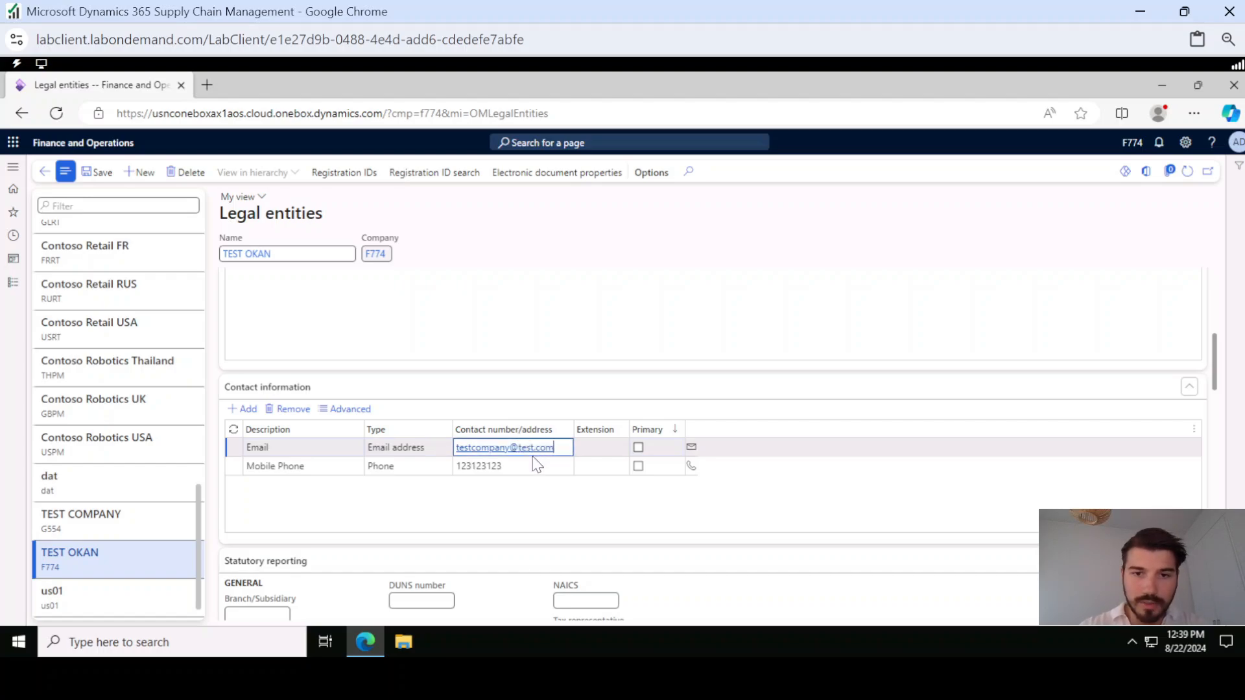
Mark the Email and Mobile Phone contact lines as primary and check the phone line's available purposes in its advanced details
click(638, 447)
click(638, 466)
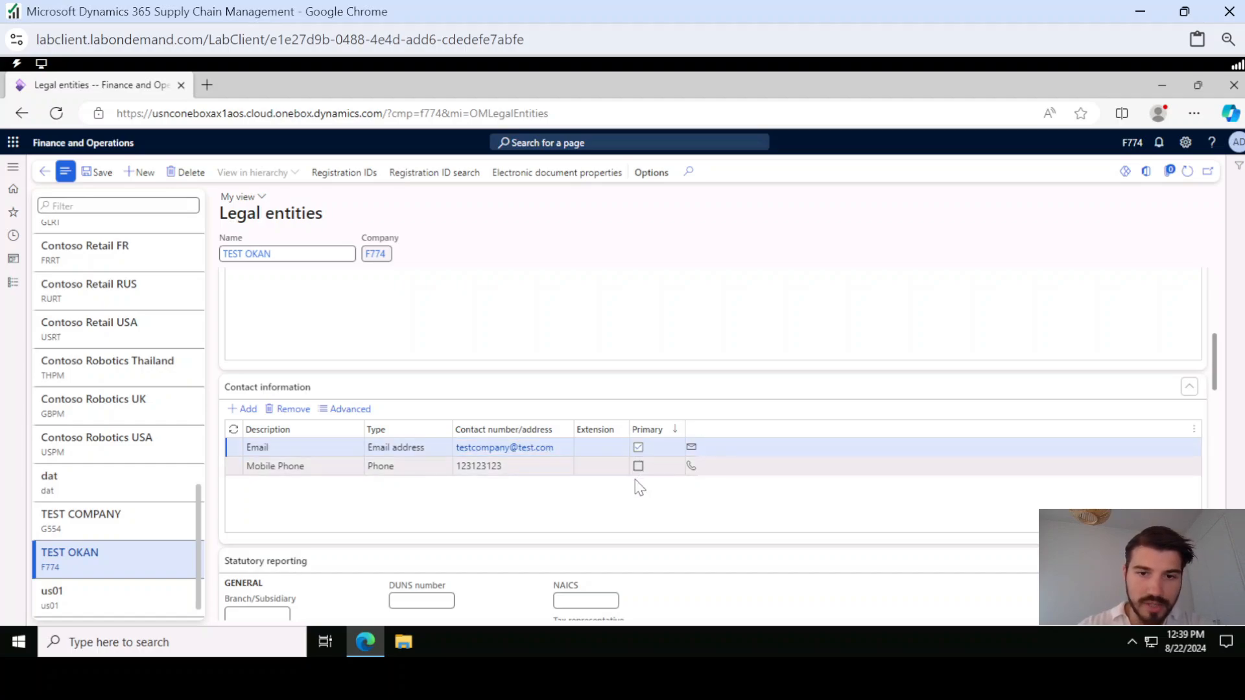
click(340, 408)
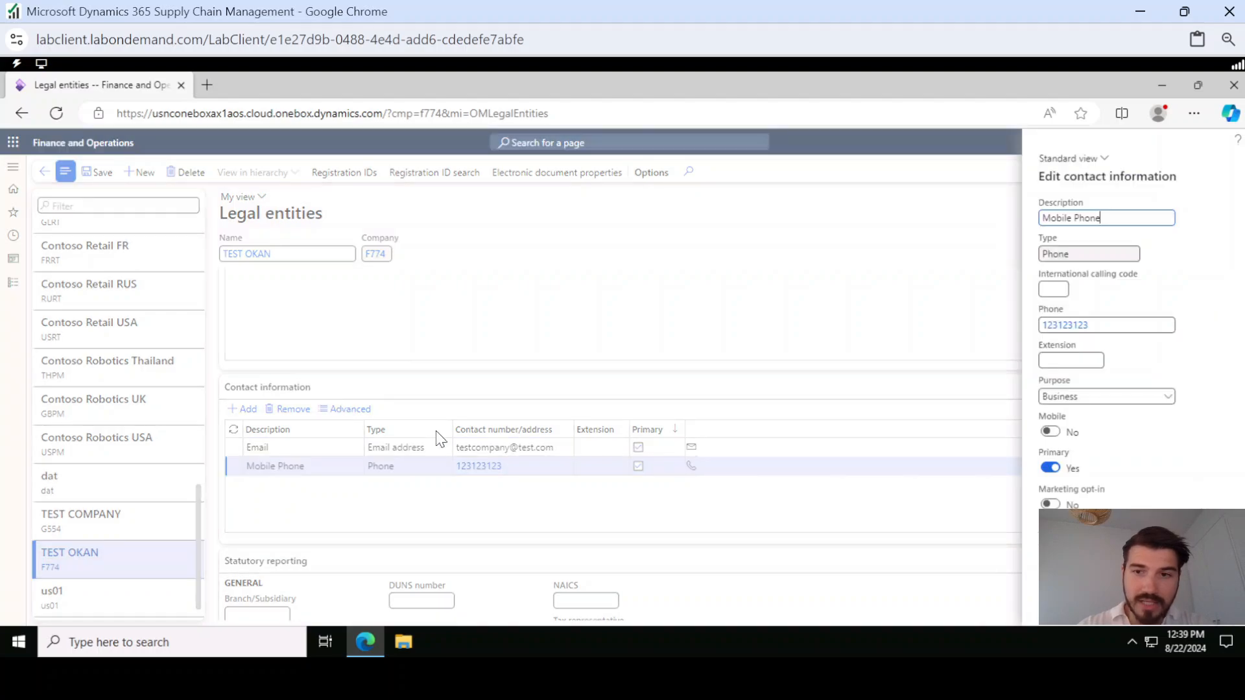
click(1091, 395)
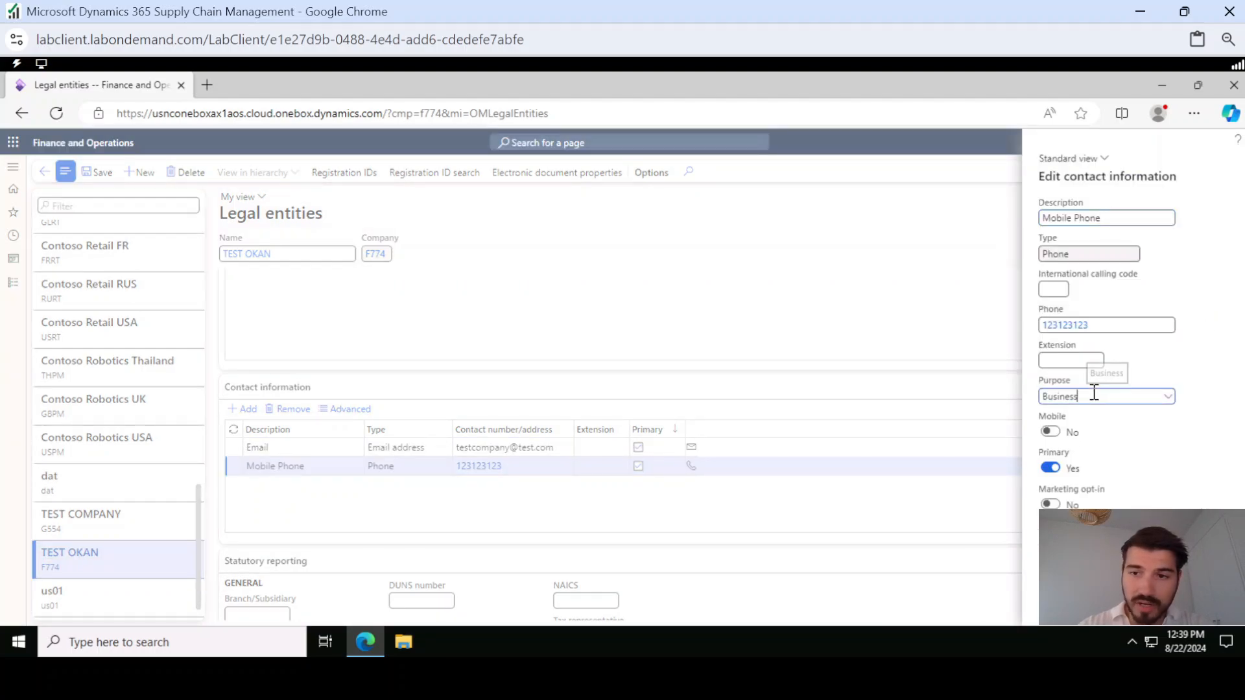
click(1168, 397)
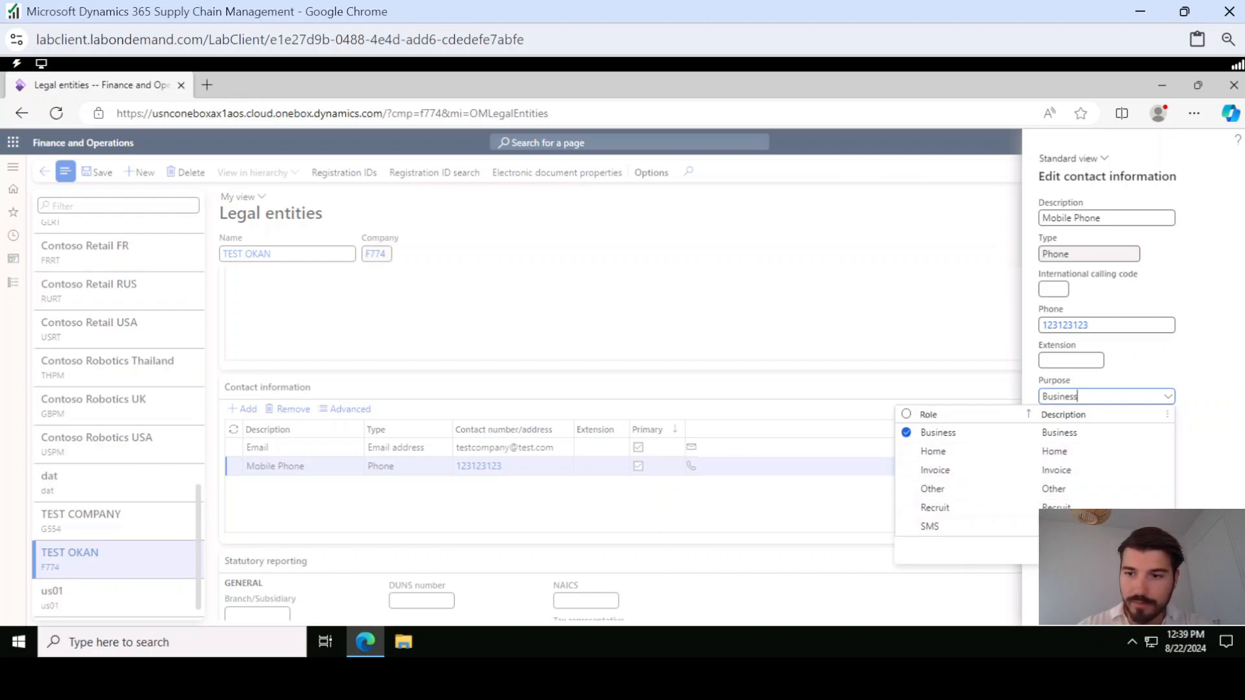
click(1147, 550)
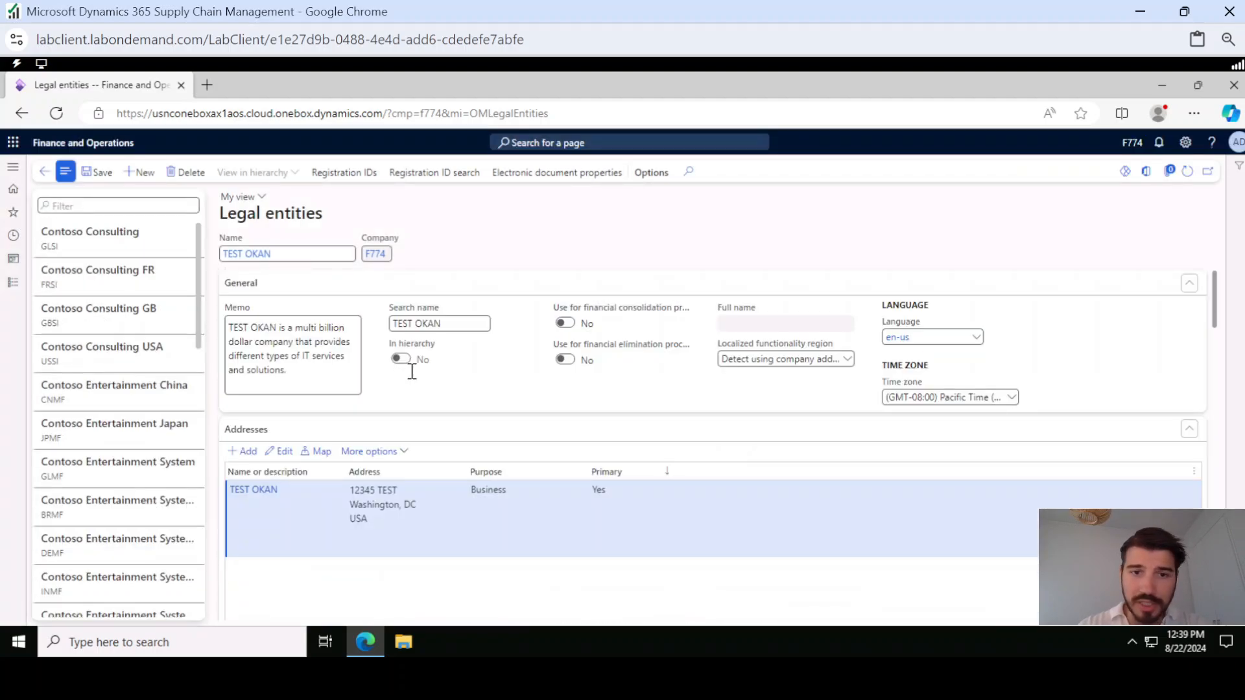
Look through the legal entity's sections, from General and Addresses to Statutory reporting, Registration numbers and Number sequences
scroll(407, 381, down, 15)
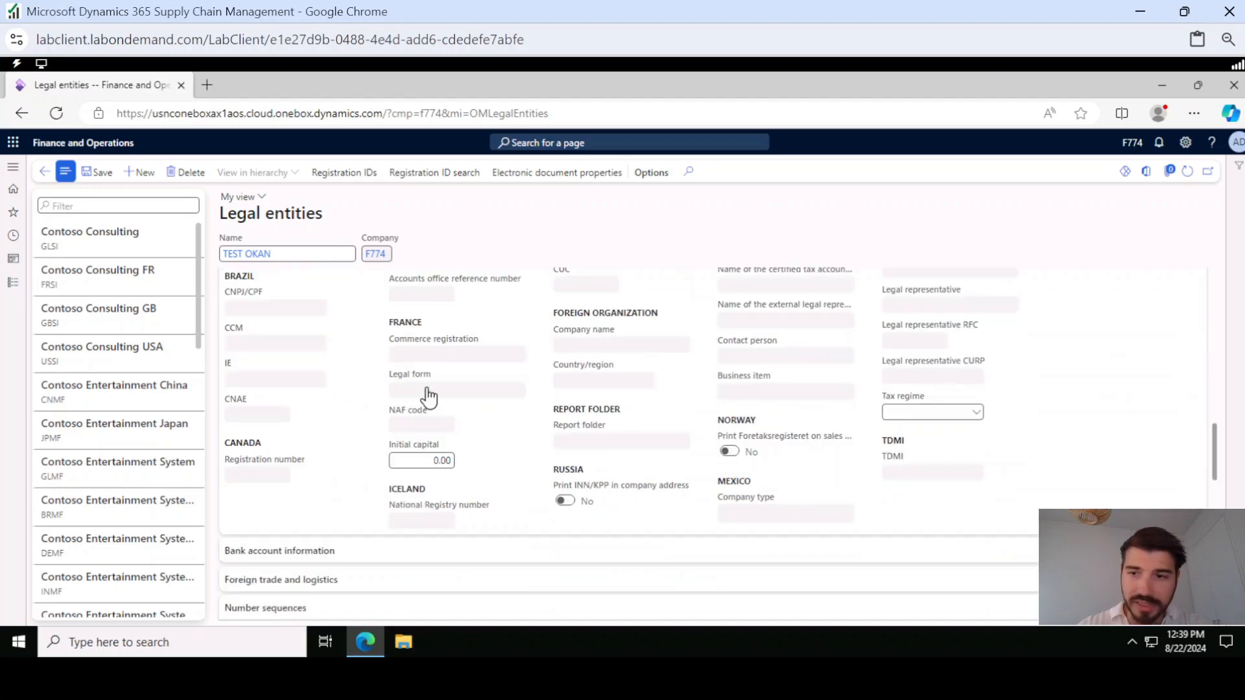
scroll(578, 410, up, 5)
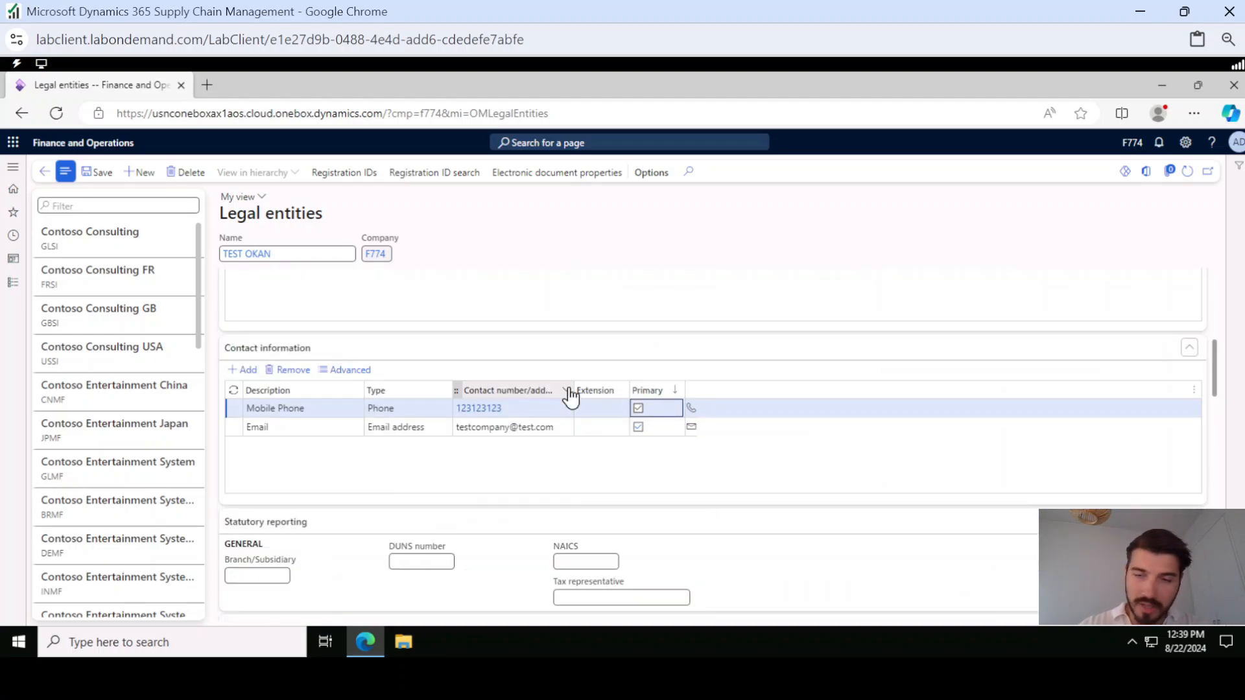
scroll(420, 418, down, 3)
scroll(423, 420, down, 10)
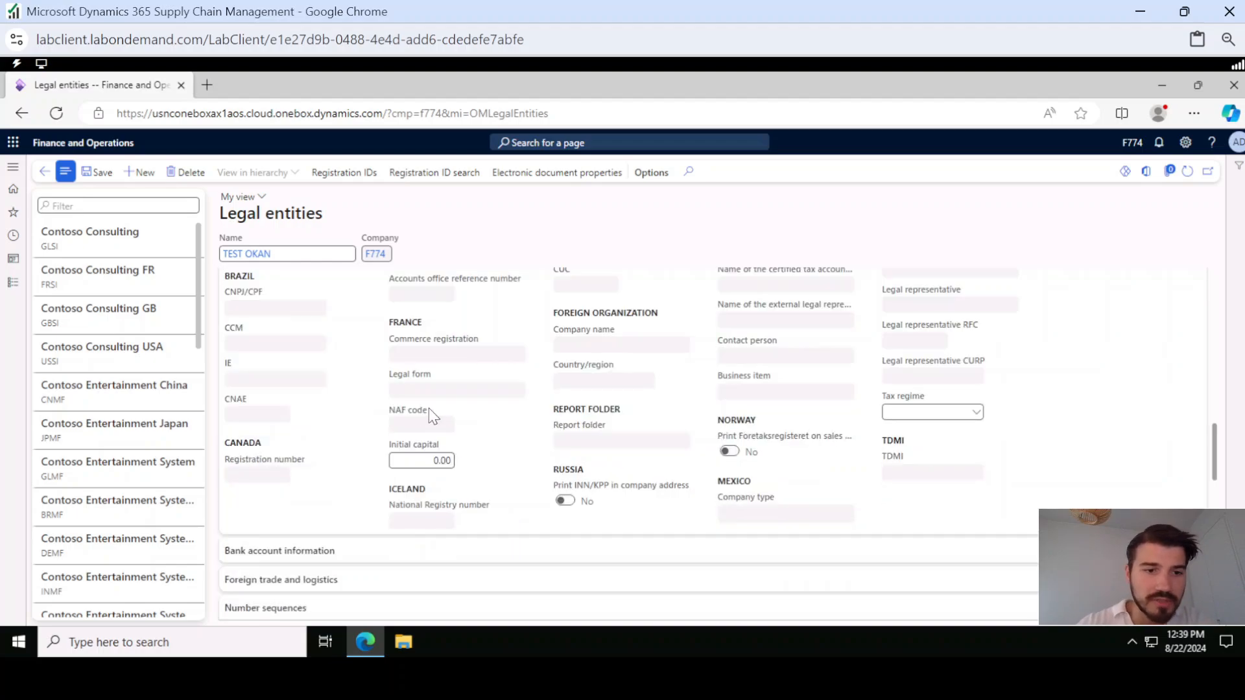
scroll(415, 345, up, 6)
scroll(415, 346, up, 6)
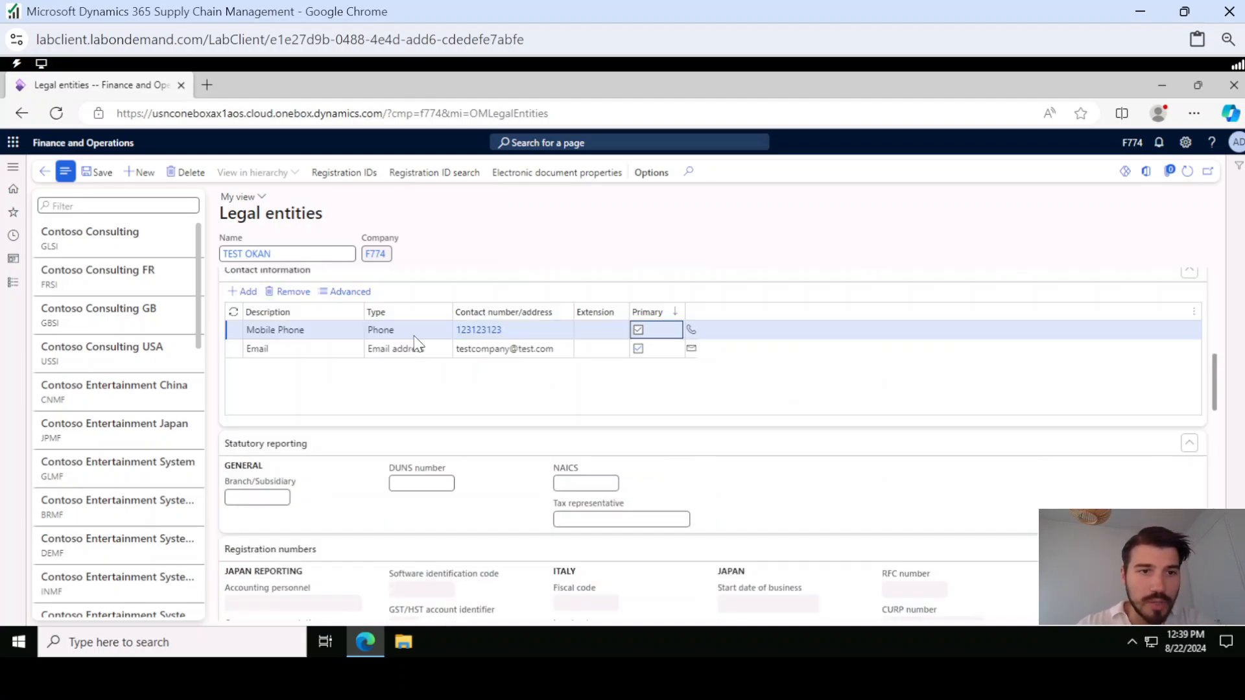
scroll(409, 356, down, 6)
scroll(315, 436, up, 3)
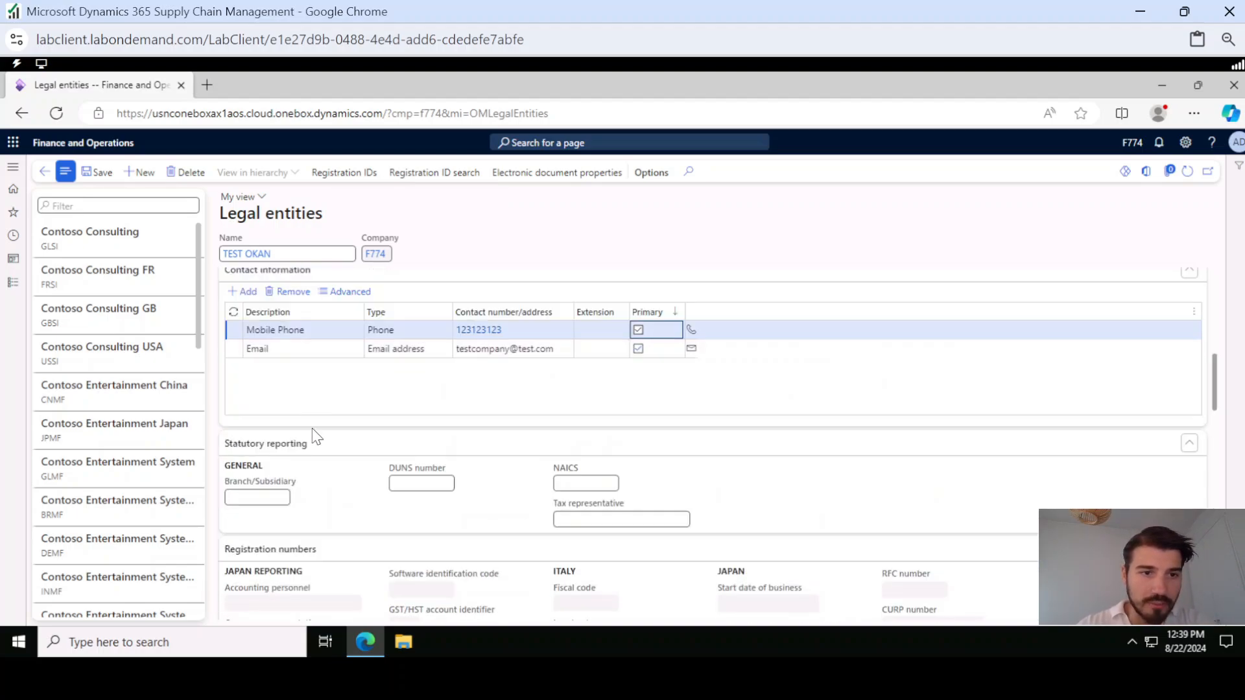
scroll(306, 438, down, 10)
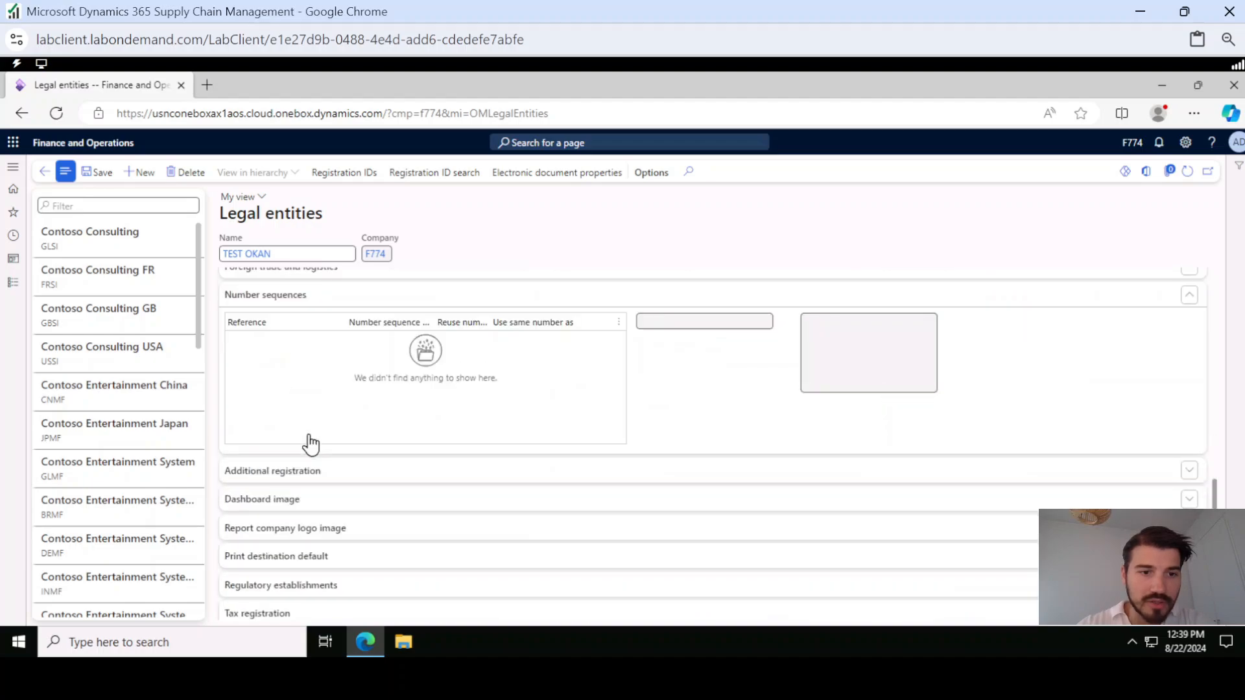
scroll(309, 441, up, 15)
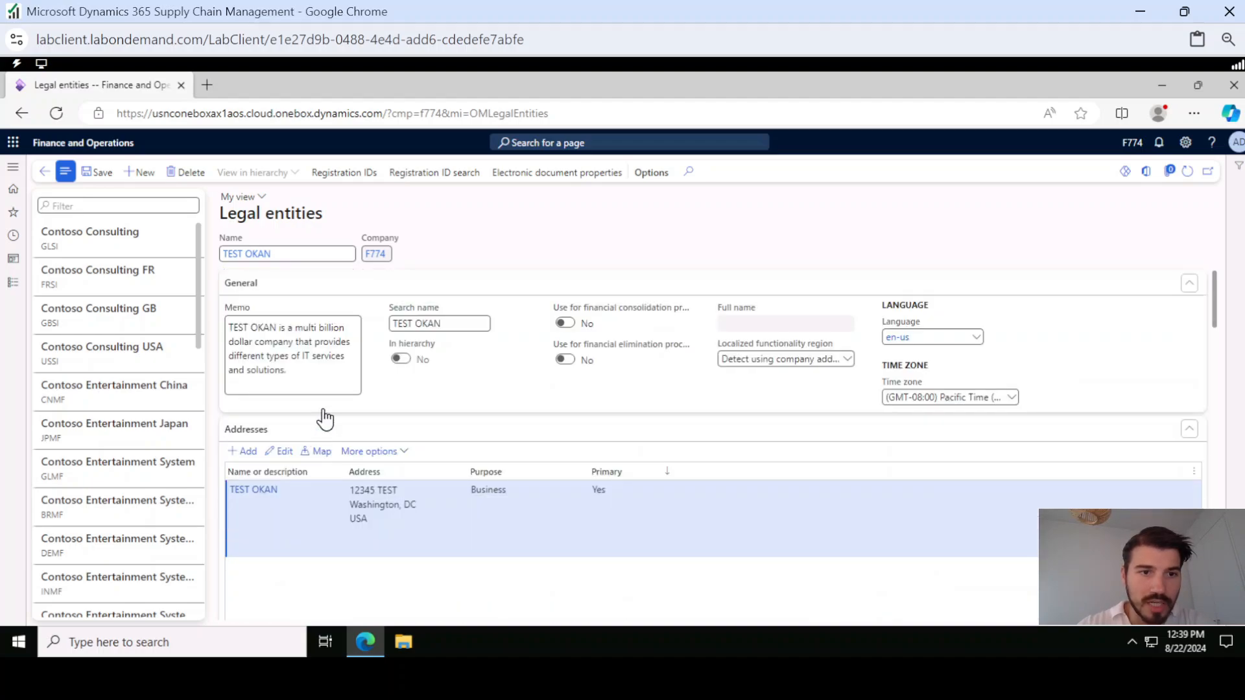
Collapse all sections of the legal entity form at once
right_click(359, 429)
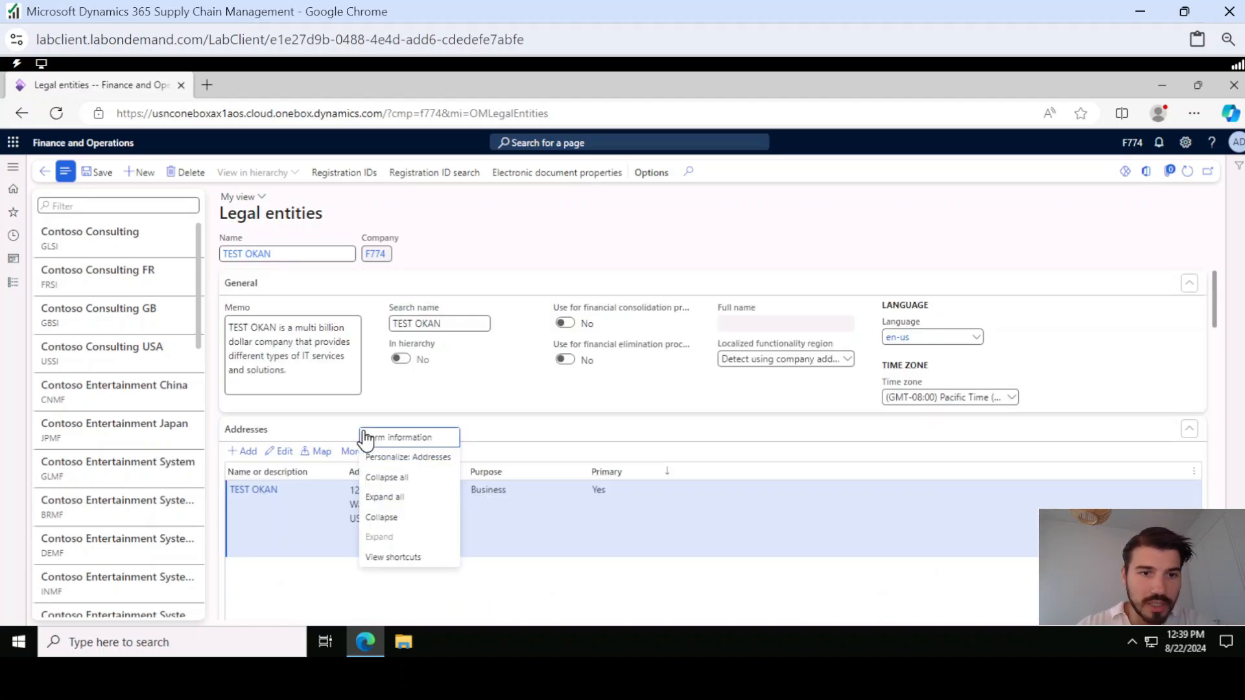
click(407, 480)
scroll(336, 389, up, 3)
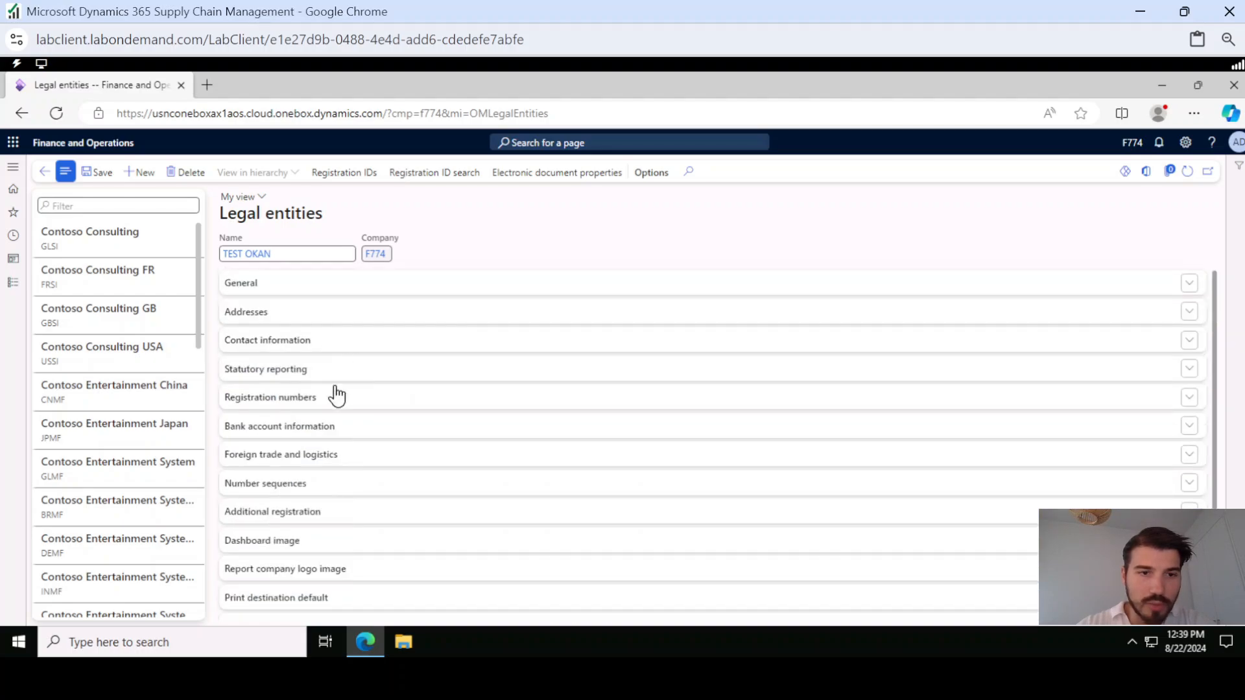
Expand all sections of the legal entity form and collapse them all again
right_click(333, 285)
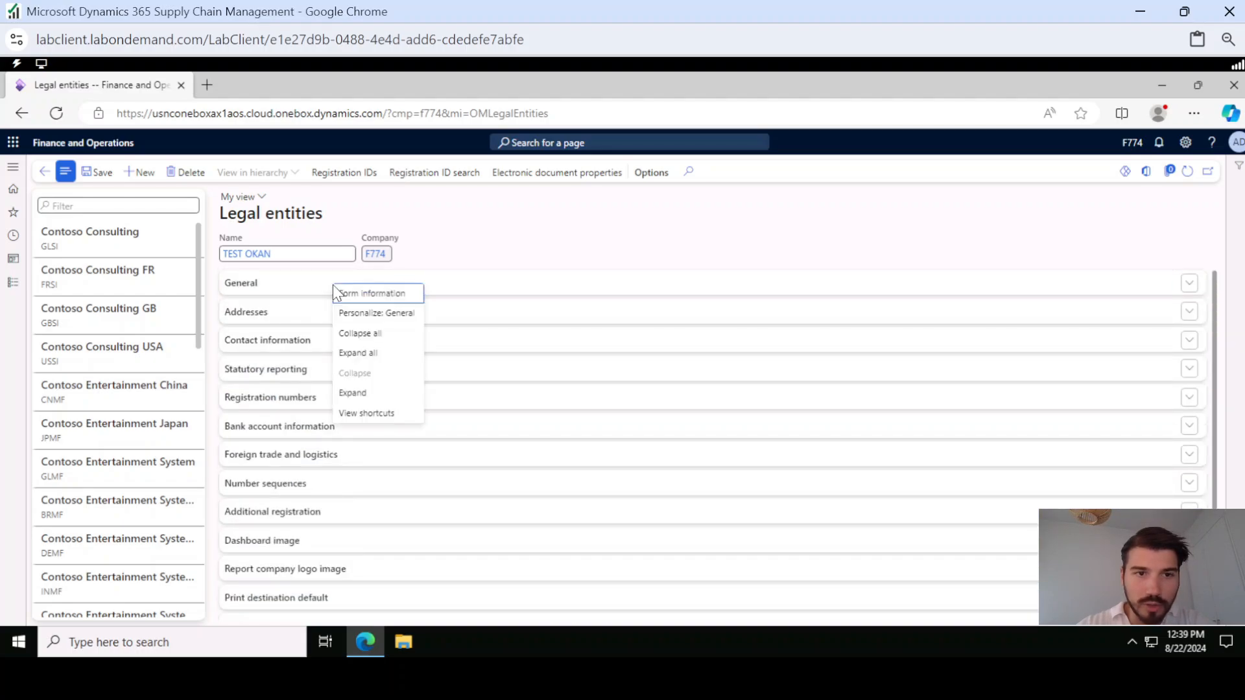
click(361, 353)
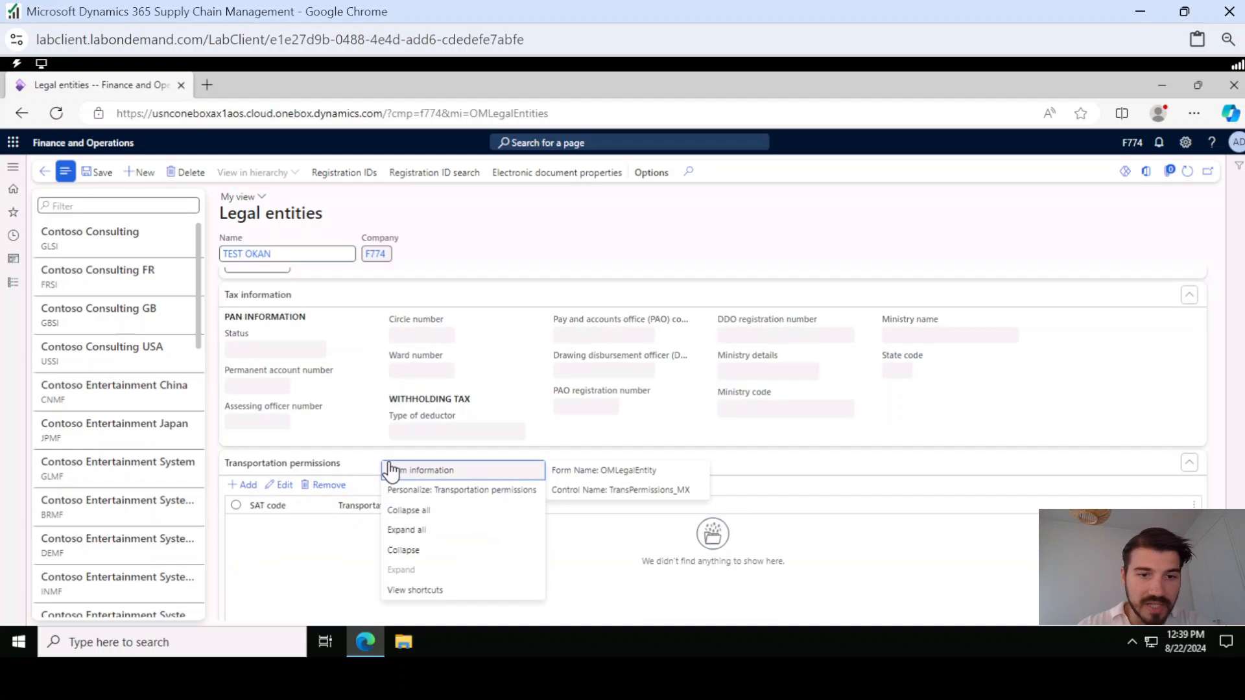
click(408, 510)
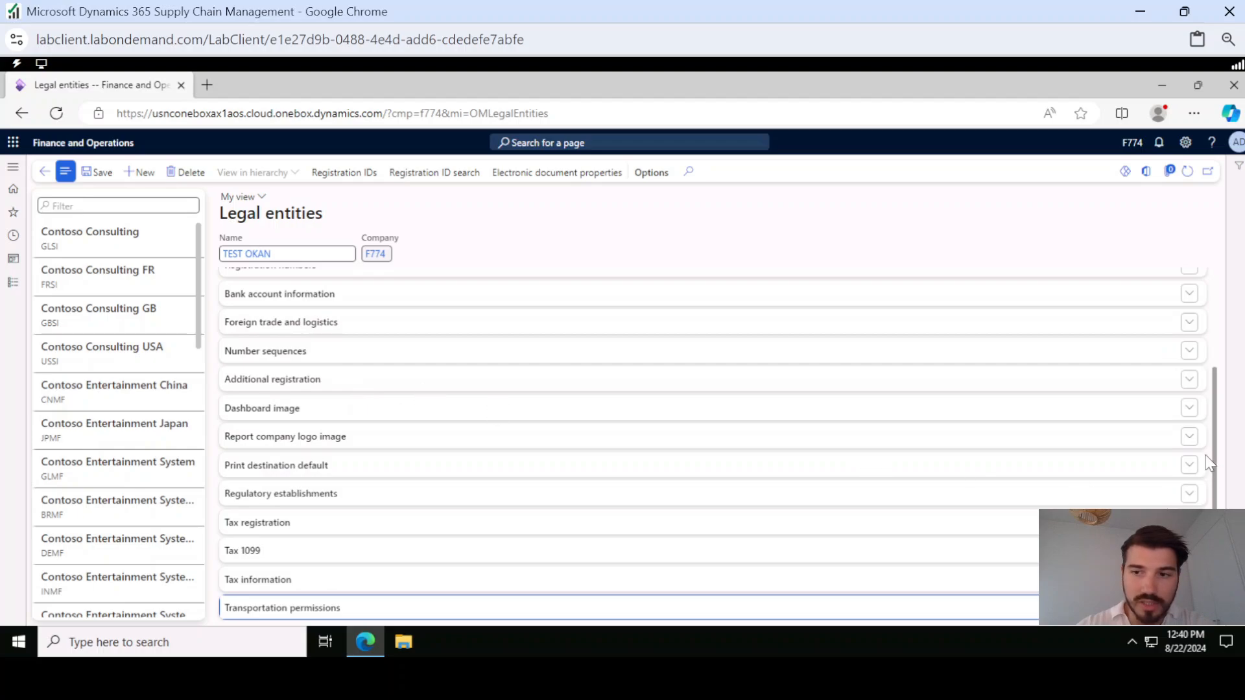
Expand the General and Addresses sections and save the legal entity
drag(1214, 461, 1225, 297)
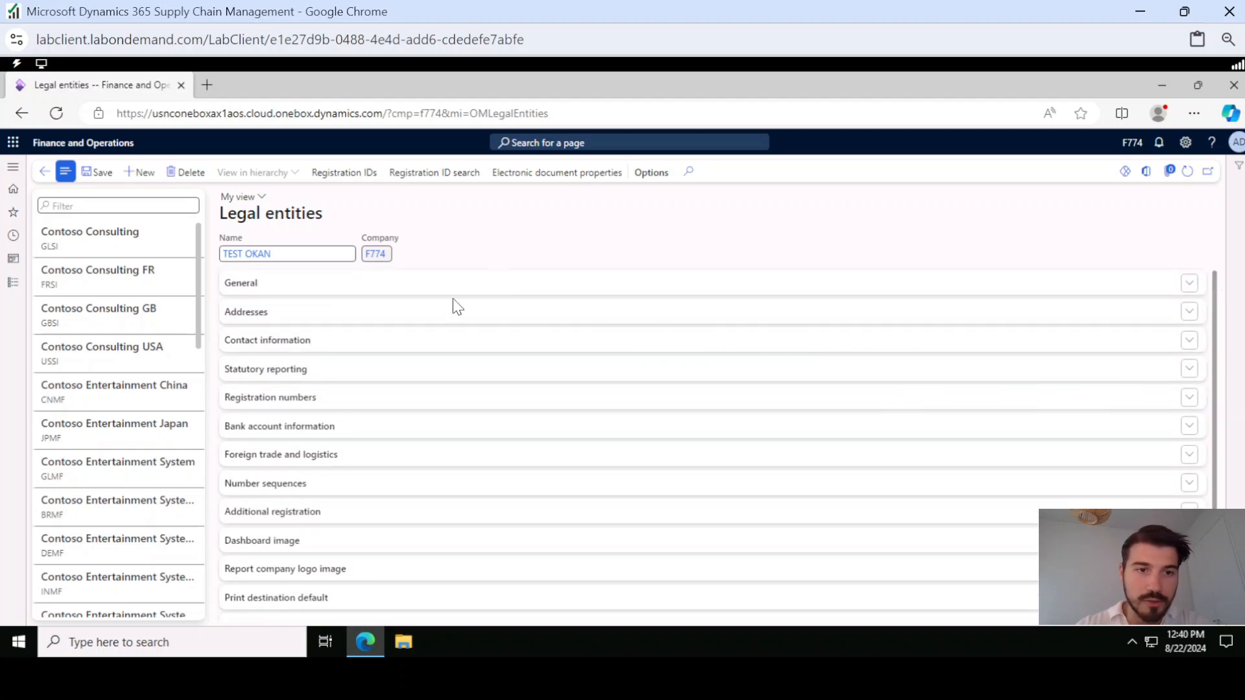
scroll(311, 512, down, 2)
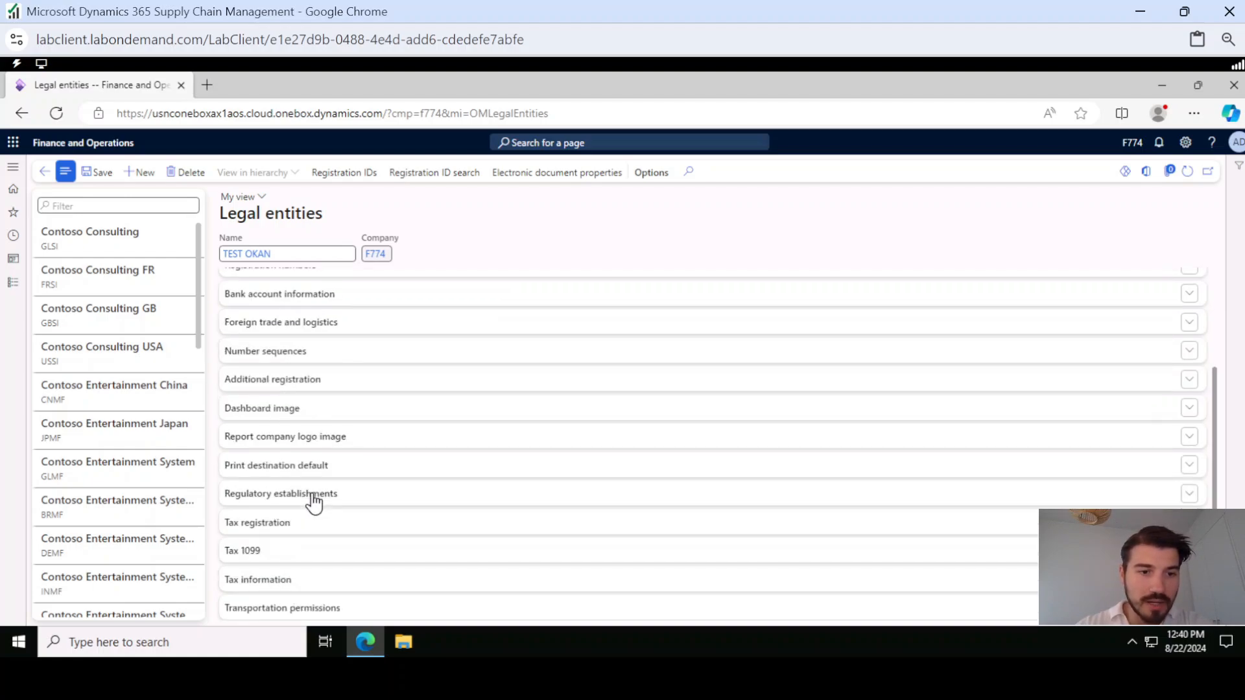
scroll(311, 493, up, 2)
click(277, 285)
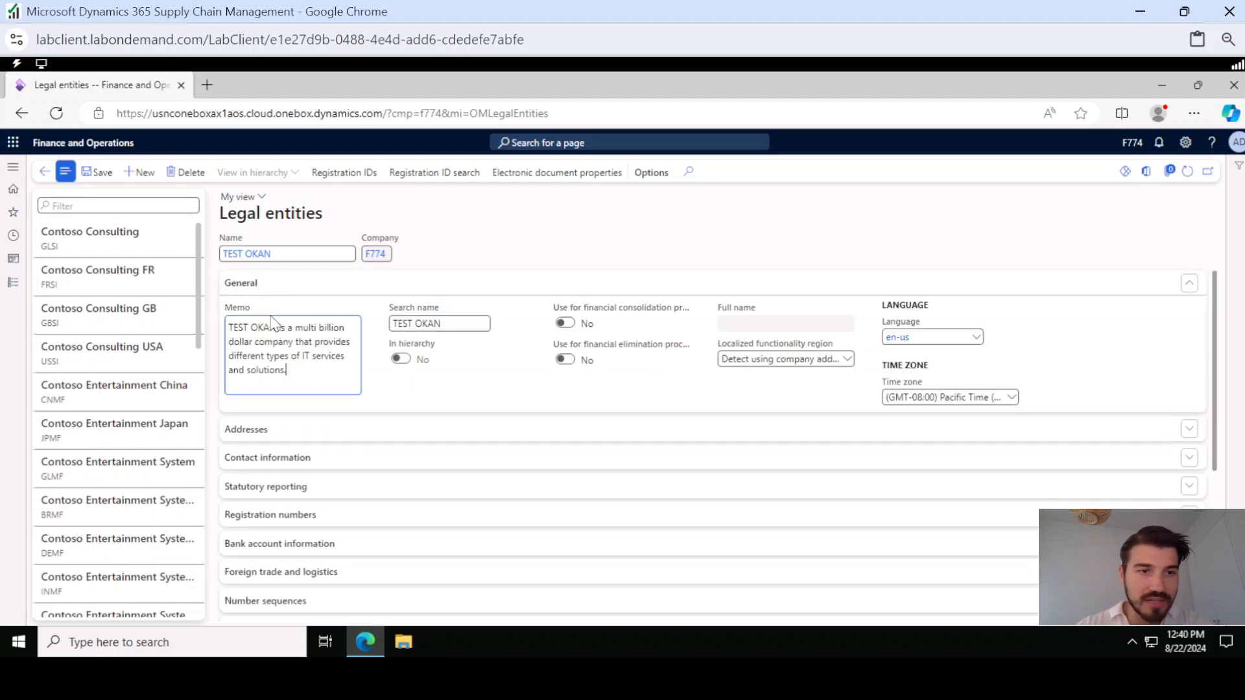
click(269, 431)
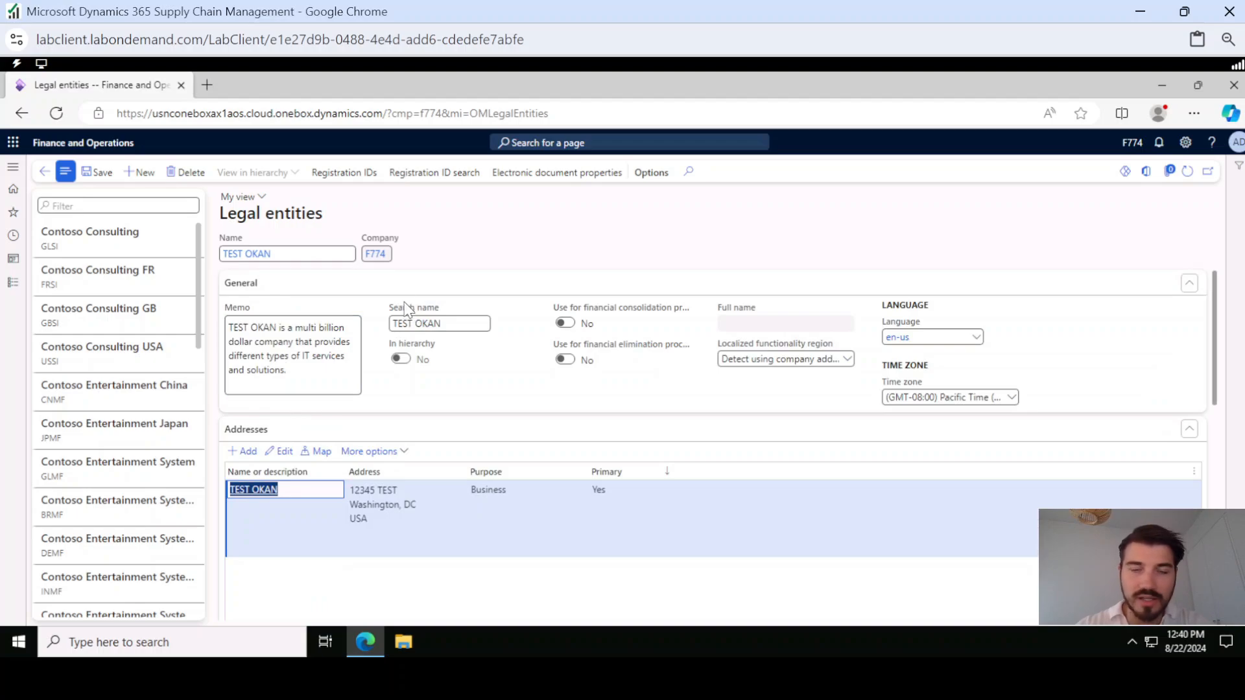
click(103, 171)
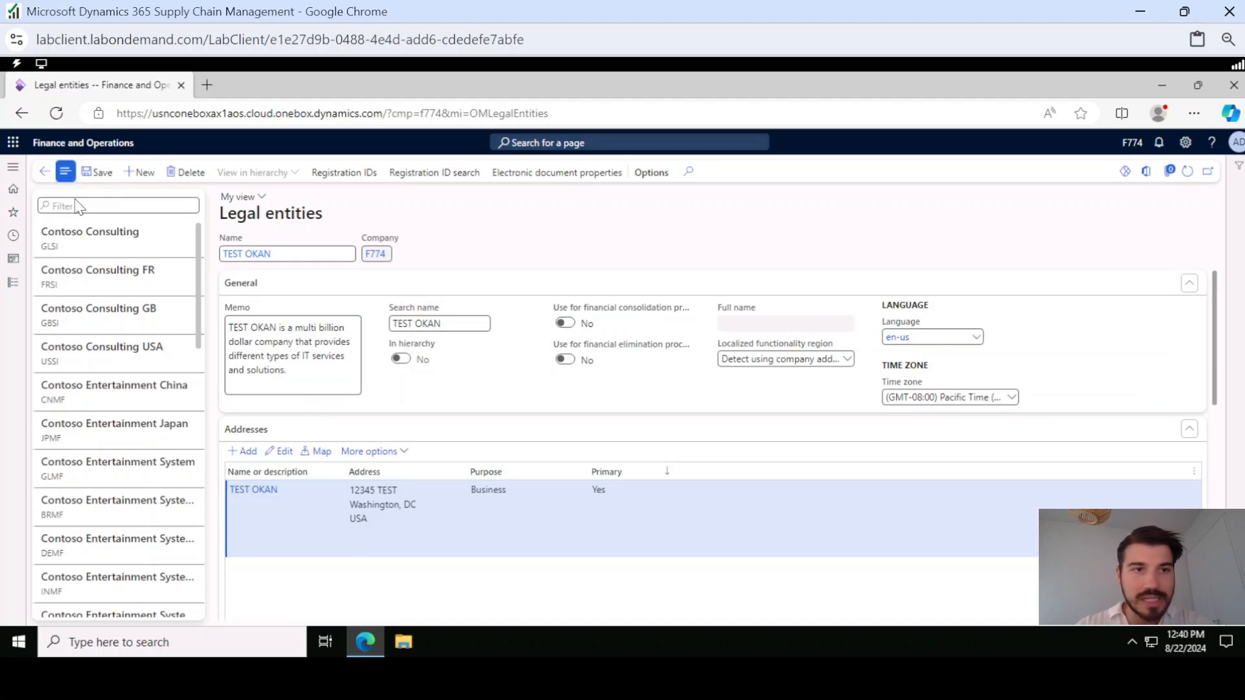
Go to the home dashboard and switch the active company to F774, TEST OKAN
click(47, 192)
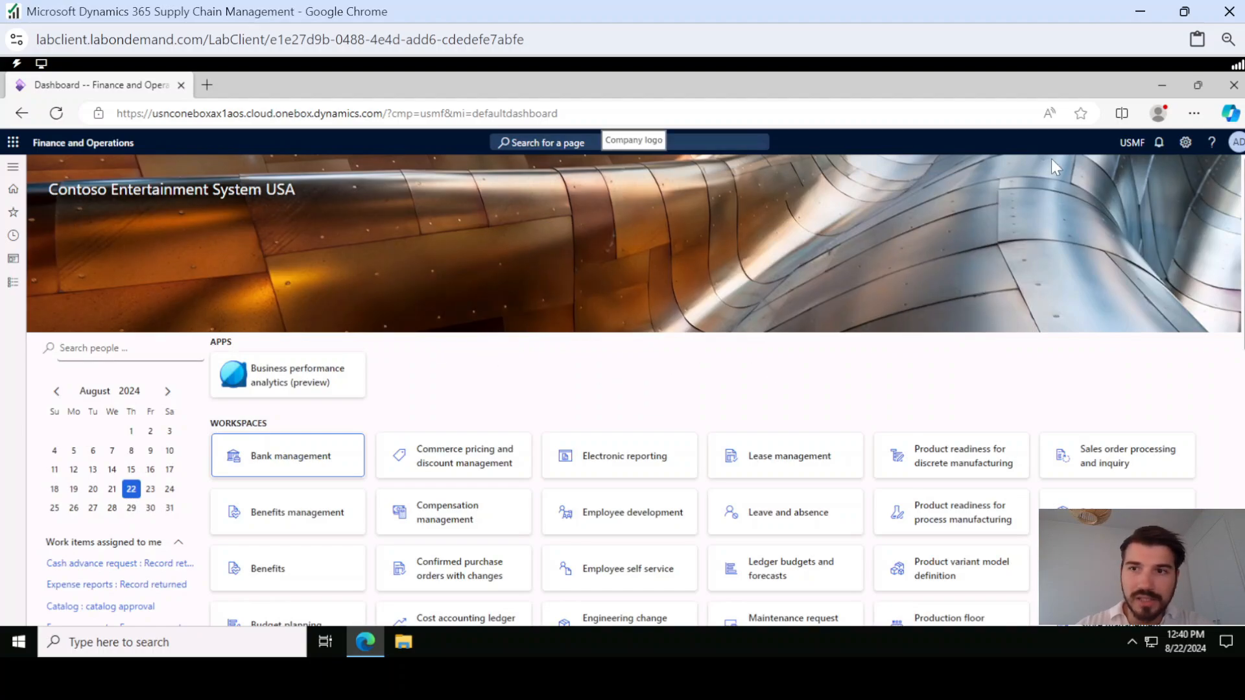
click(1131, 146)
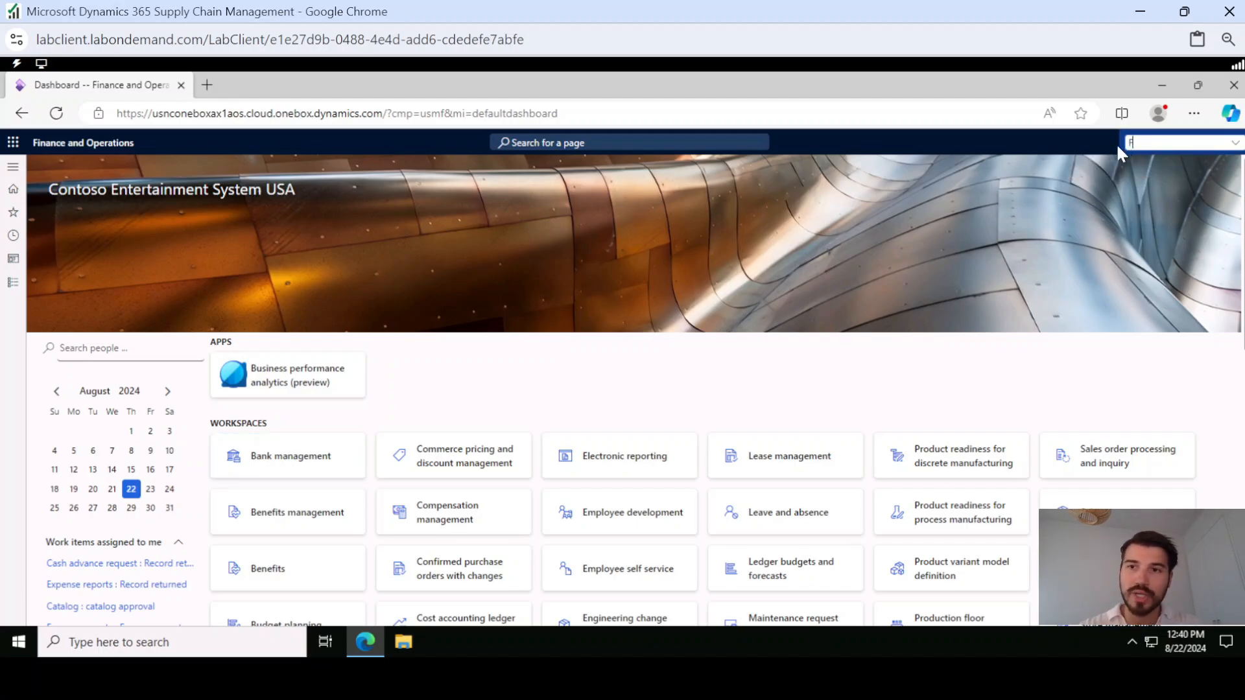
text(F)
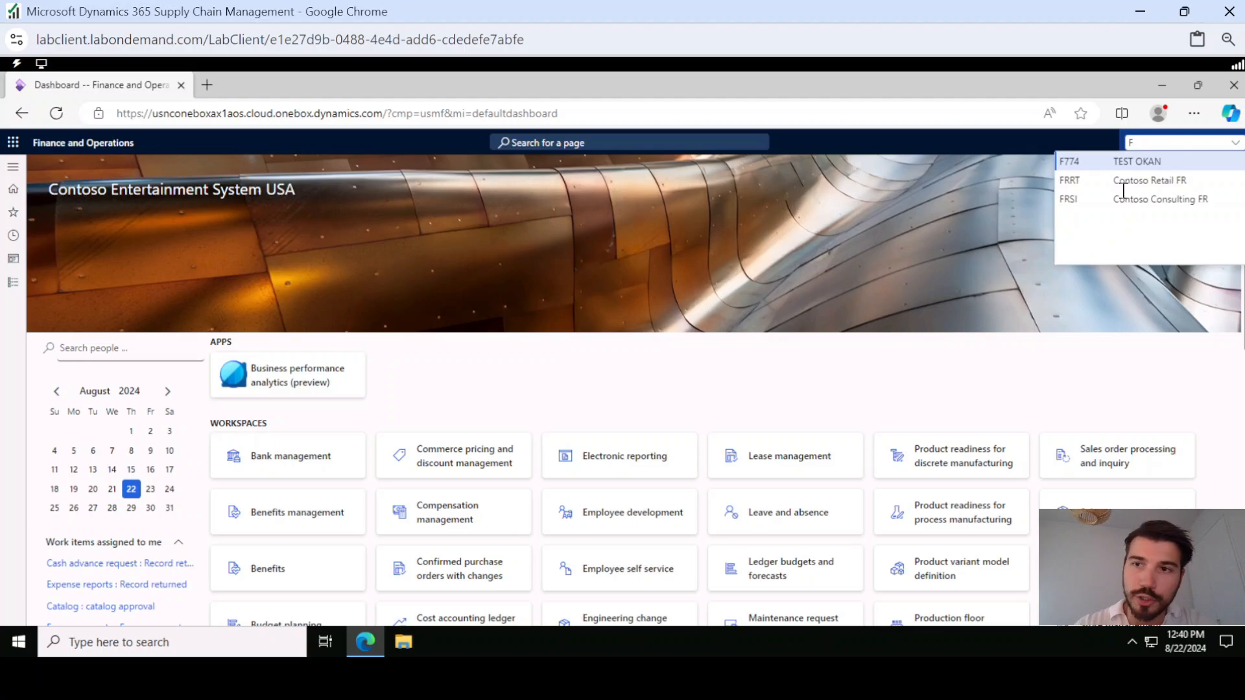
click(1082, 161)
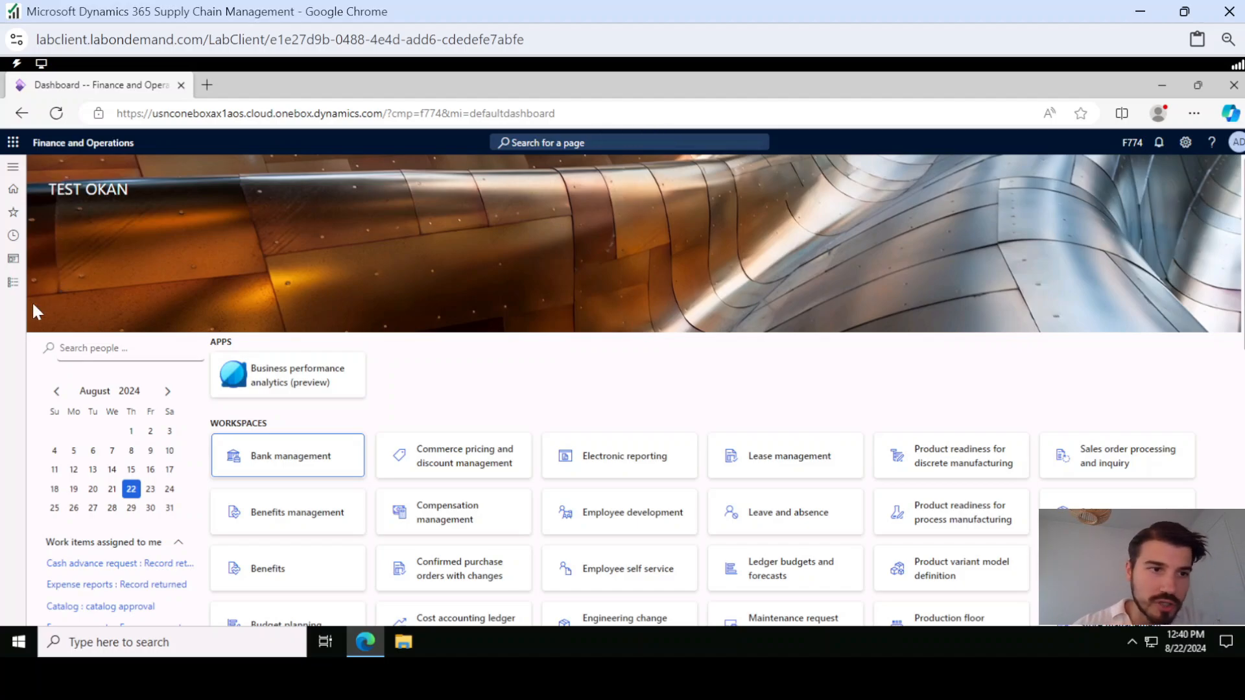
View the Vendors pages available in the Accounts payable module for the new company
click(12, 282)
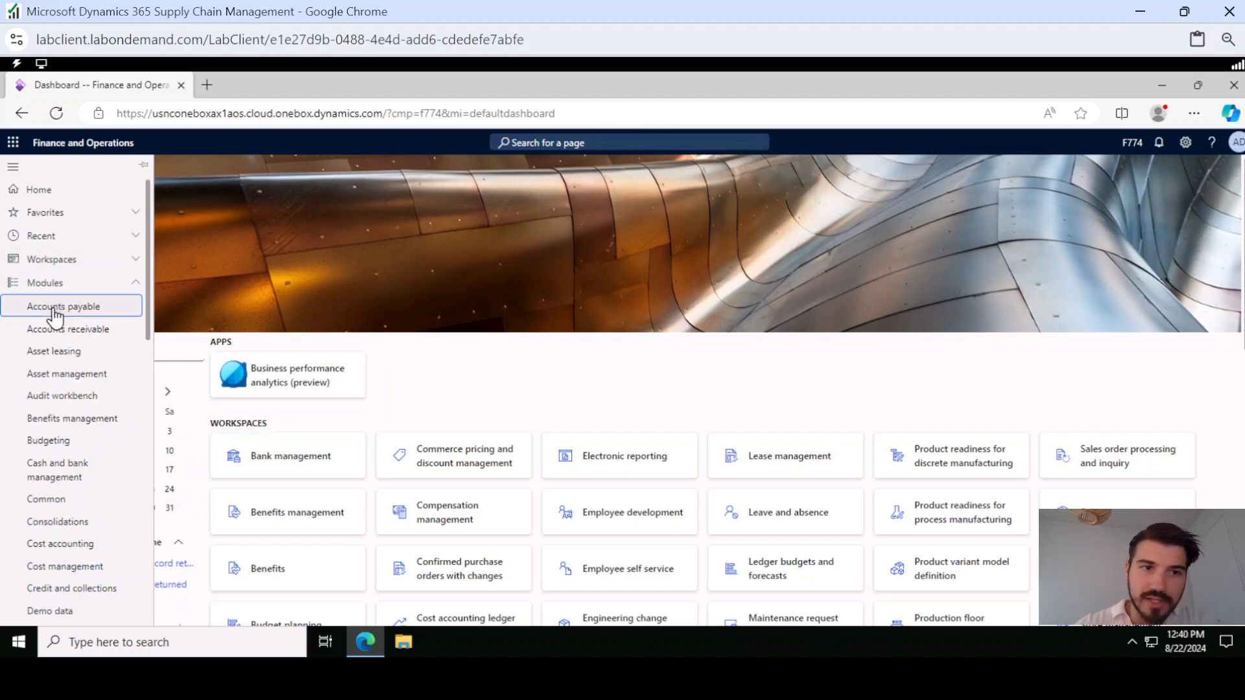
click(55, 307)
click(209, 226)
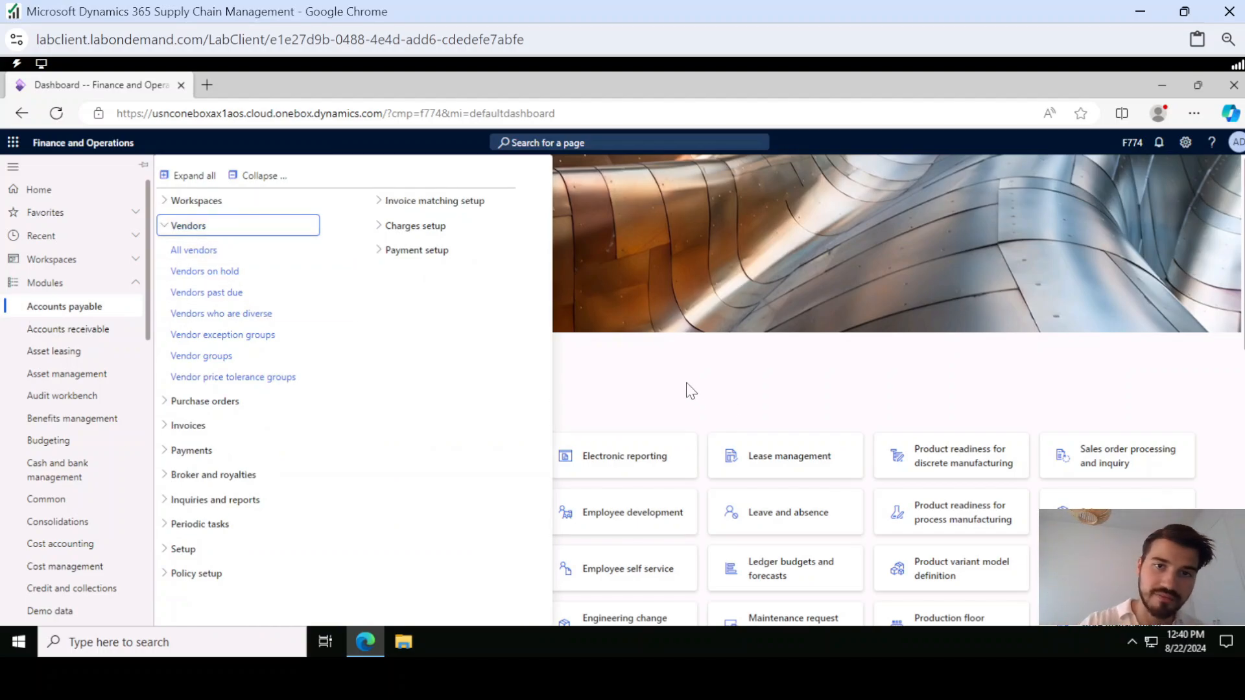
click(821, 345)
click(1136, 142)
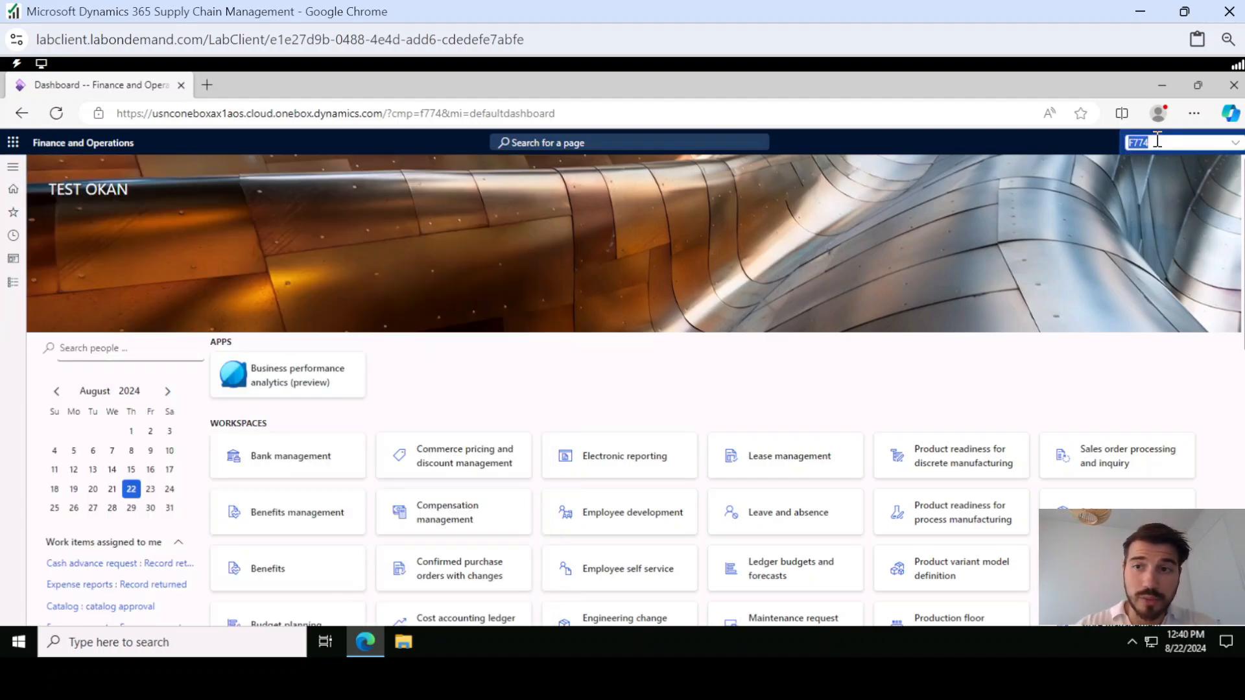
click(867, 346)
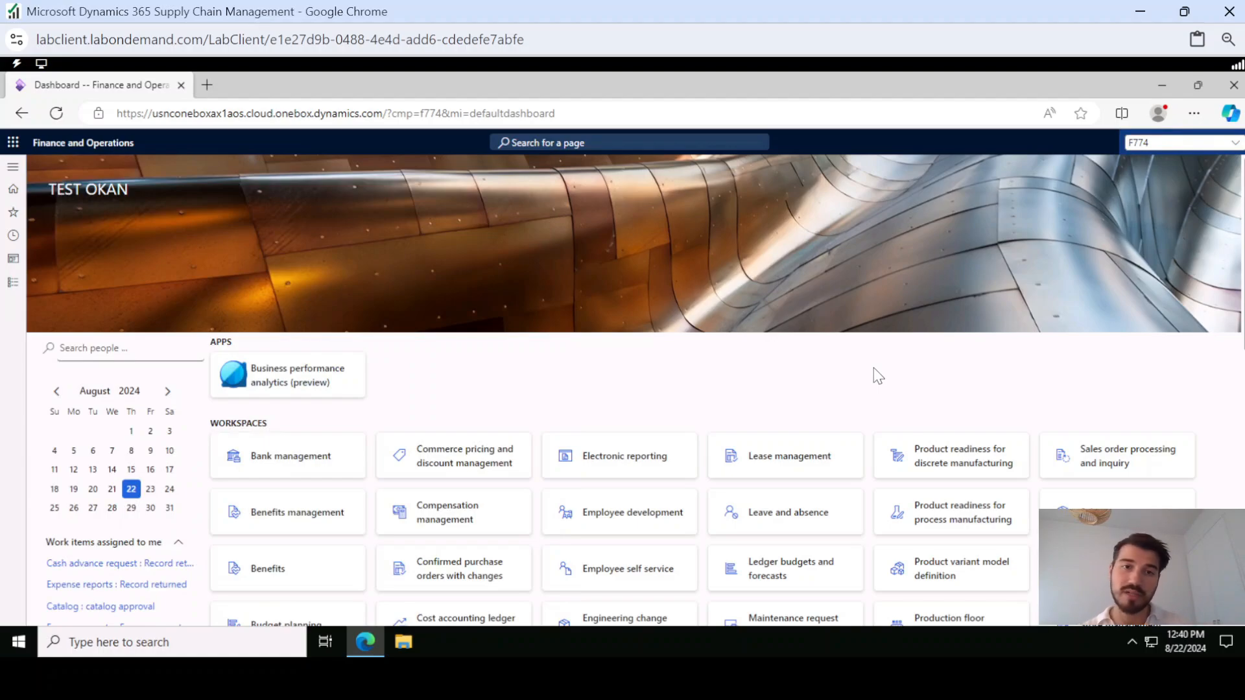